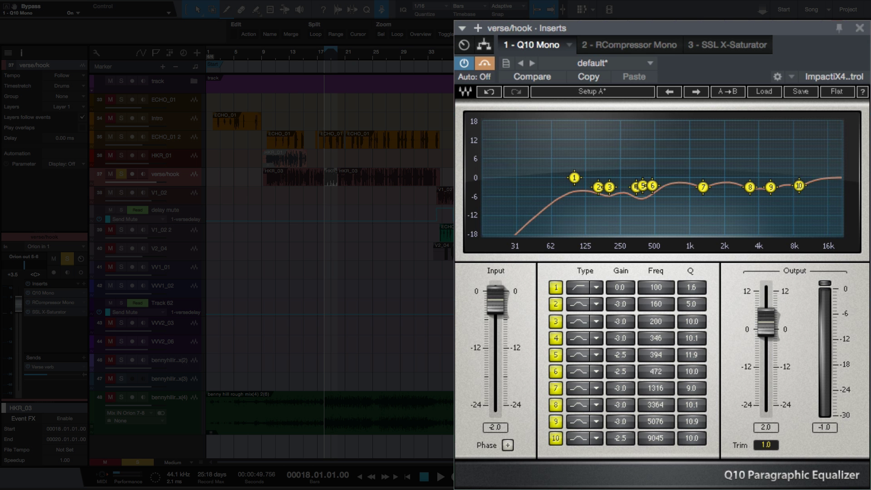
Review the RCompressor and SSL X-Saturator settings in the verse/hook insert chain, and return to the Q10 Mono equalizer.
left_click_drag(585, 26, 450, 26)
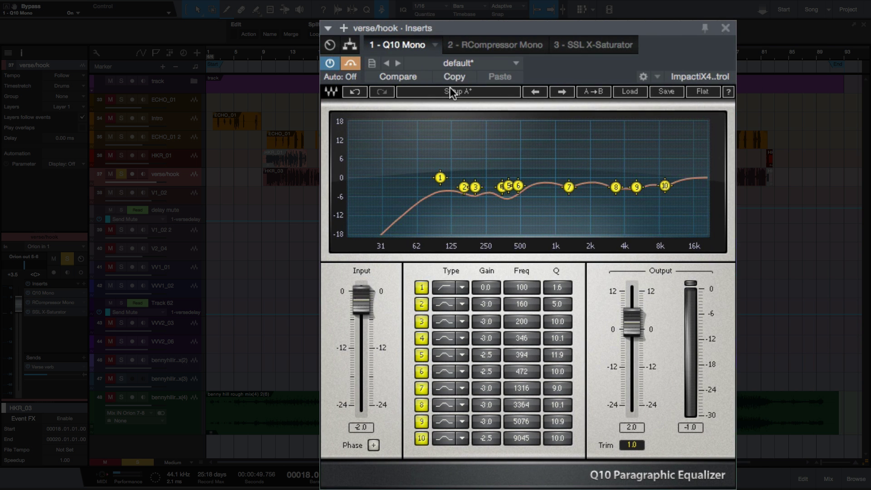
left_click(504, 45)
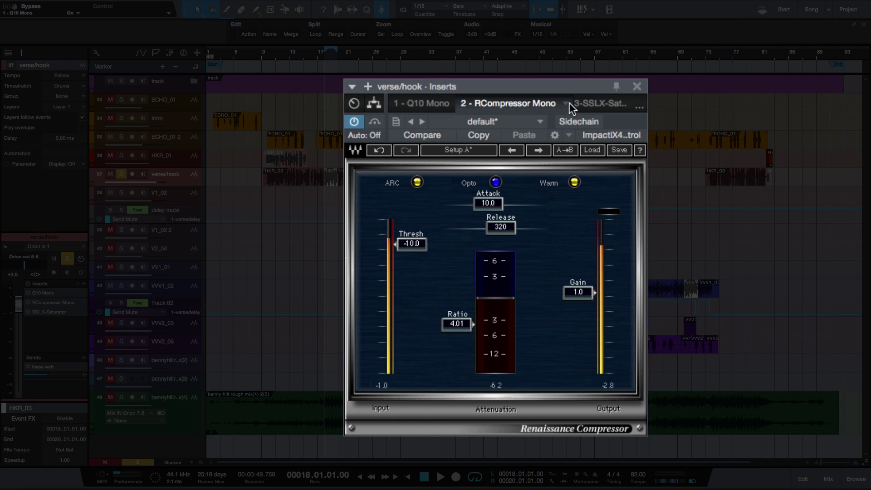
left_click(579, 108)
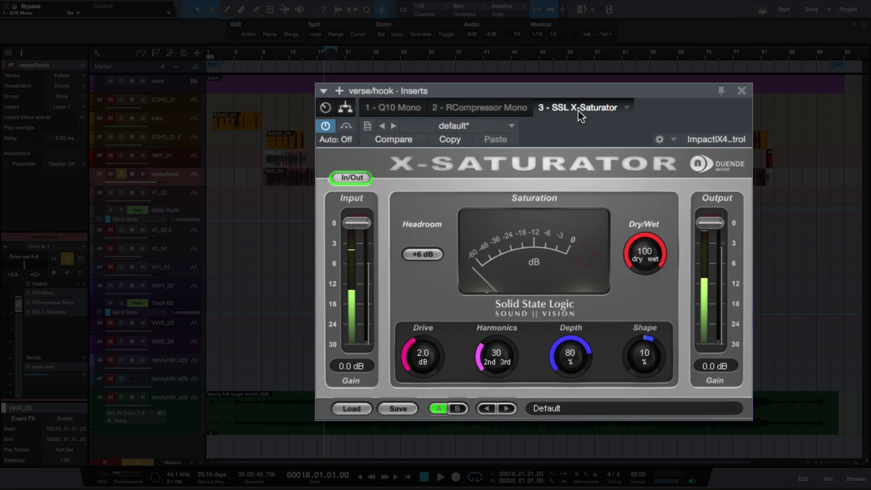
left_click(394, 107)
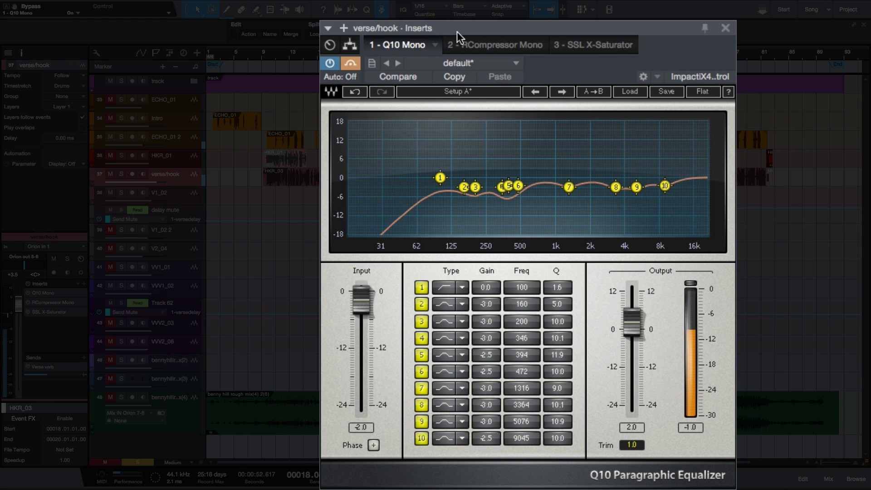
Play the looped verse/hook vocal with the Q10 EQ bypassed, both soloed and unsoloed in the full mix.
key("space")
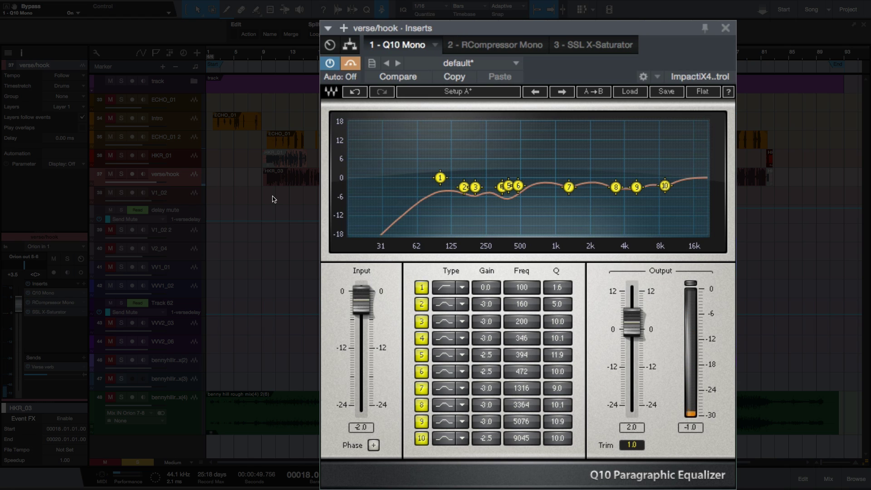
key("s")
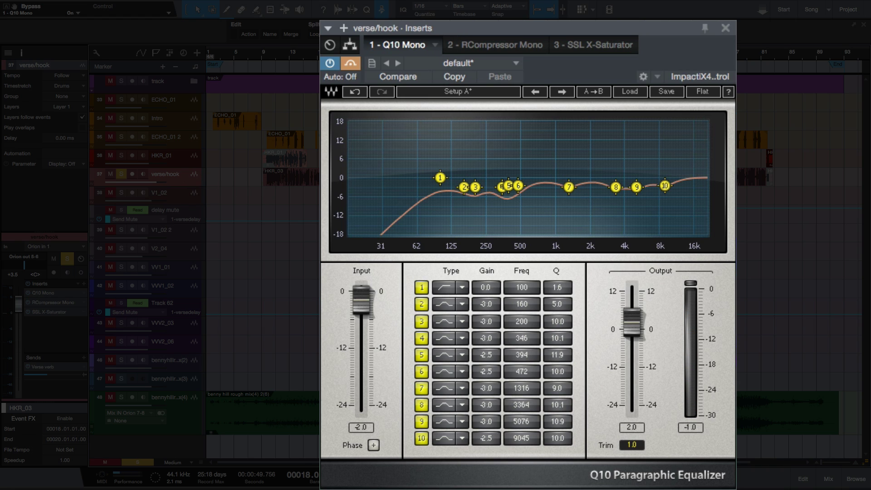
key("space")
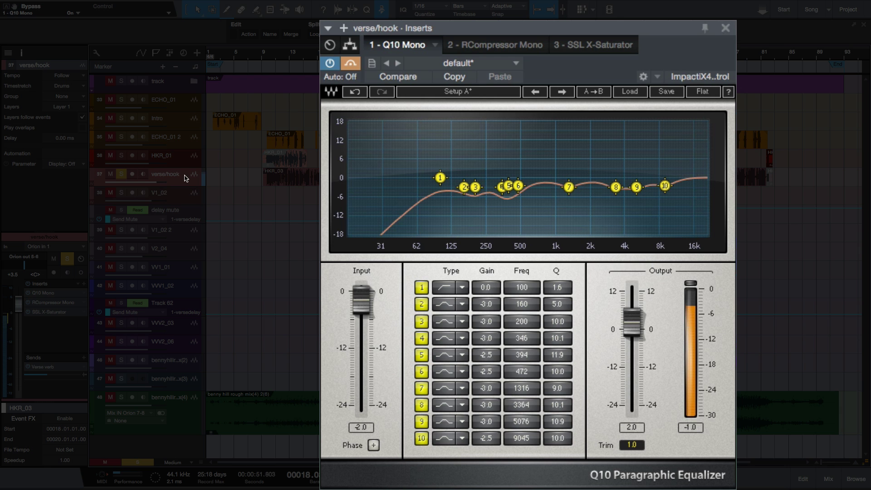
left_click(121, 175)
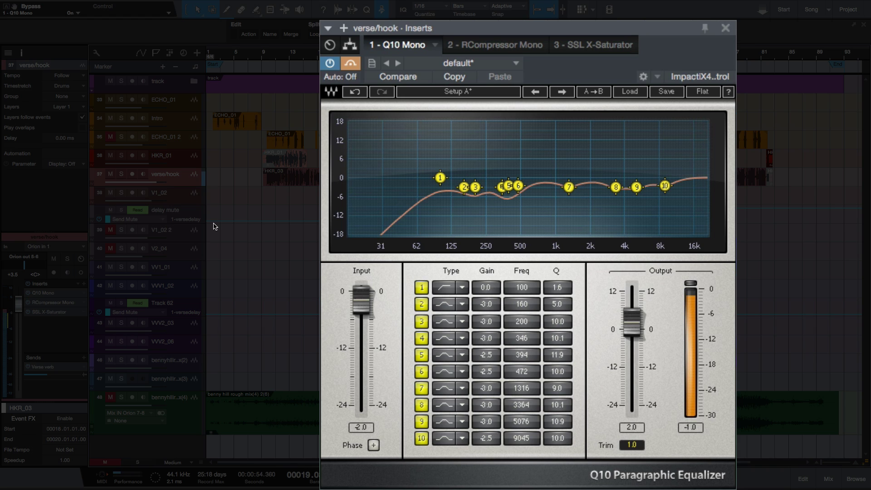
key("space")
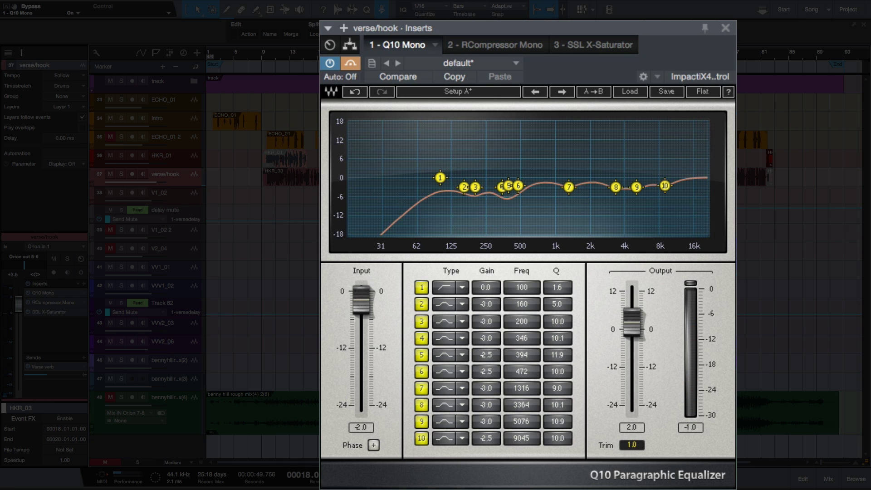
Activate the Q10 Mono EQ and play the looped section in the mix and with the verse/hook track soloed.
left_click(350, 63)
key("space")
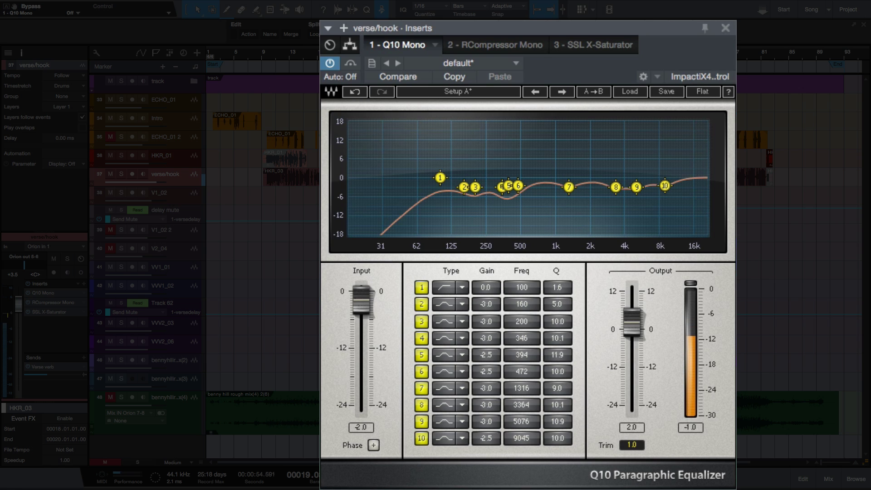
key("s")
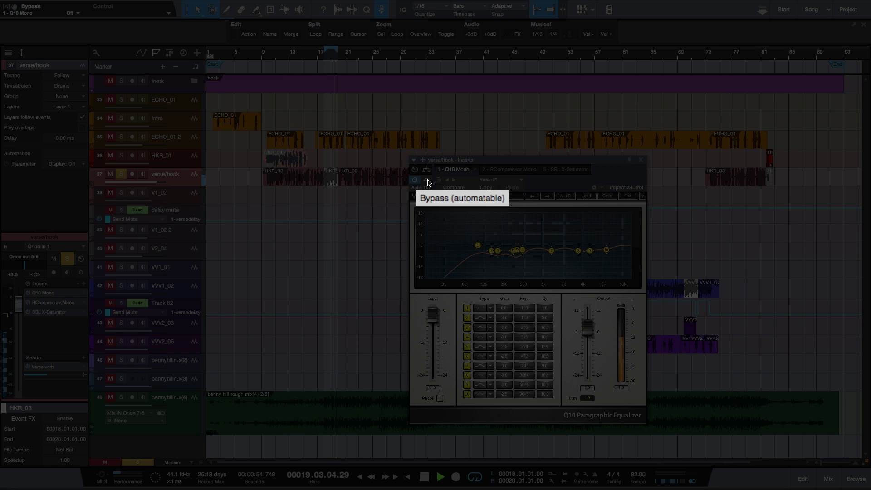
key("space")
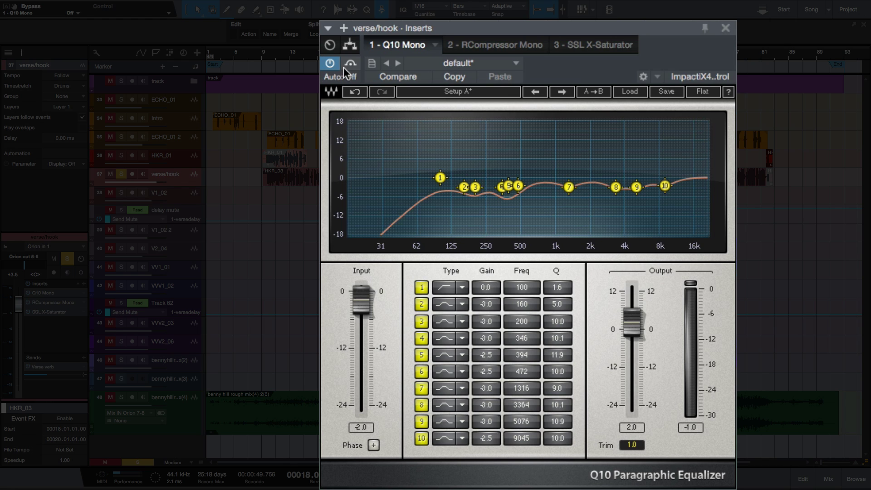
Compare the soloed verse/hook vocal during playback with the Q10 EQ alternately bypassed and active.
left_click(350, 65)
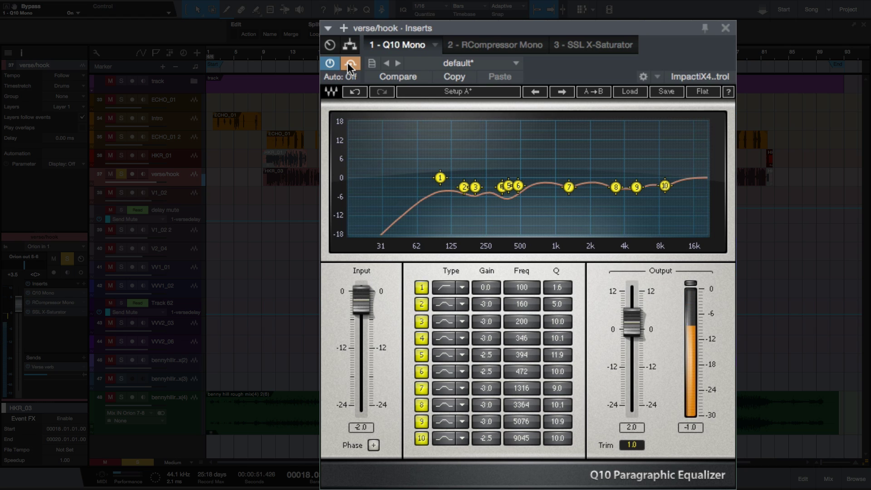
left_click(350, 65)
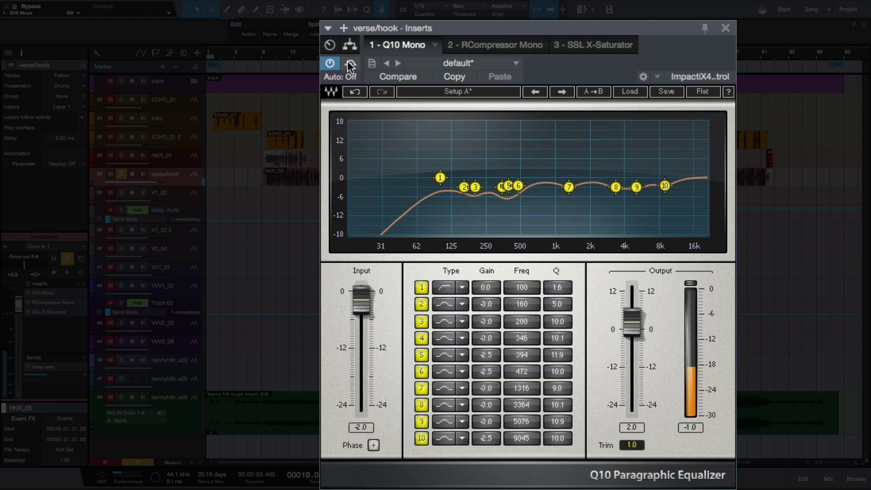
left_click(350, 65)
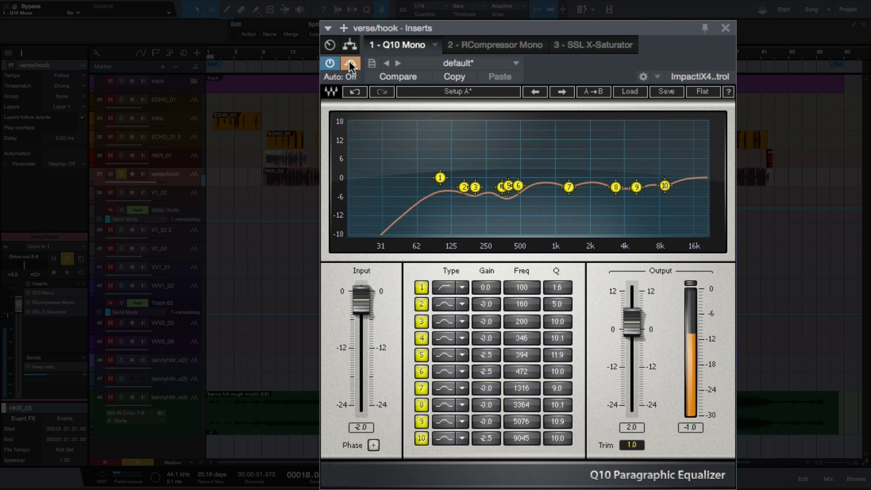
left_click(350, 65)
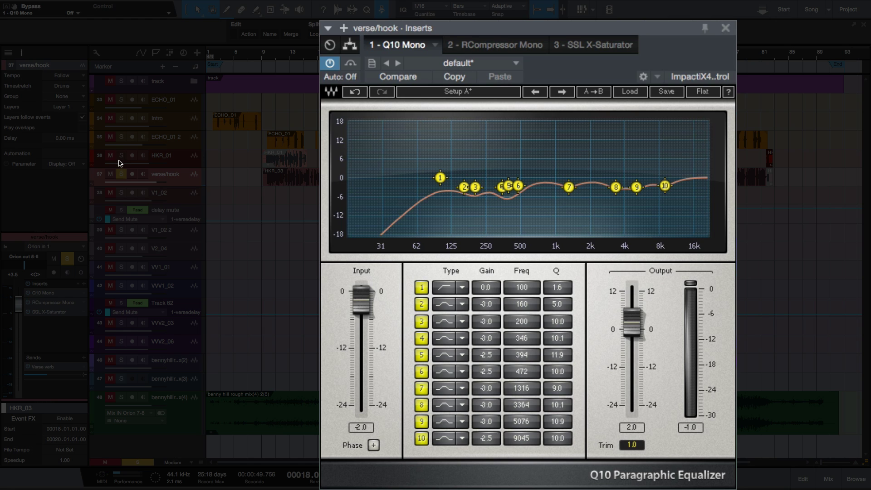
Unsolo the verse/hook track and compare the Q10 EQ bypassed and active while the loop plays in the full mix.
left_click(121, 173)
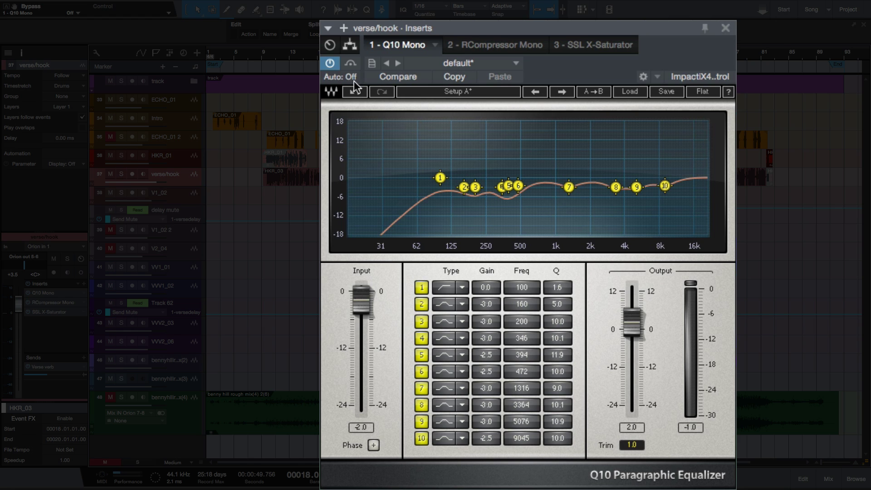
left_click(350, 63)
key("space")
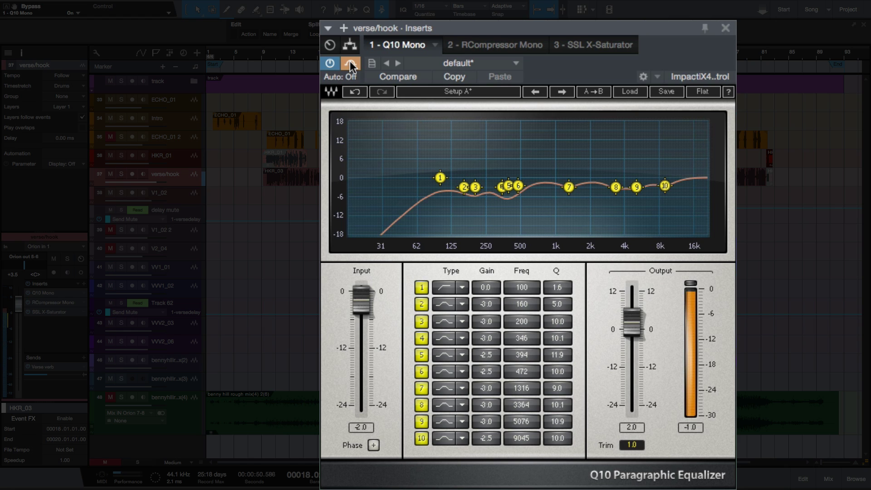
left_click(350, 64)
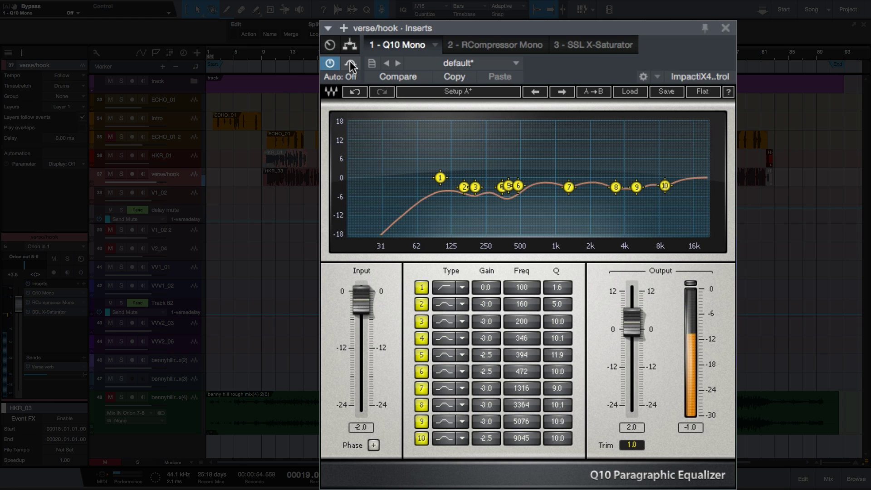
key("space")
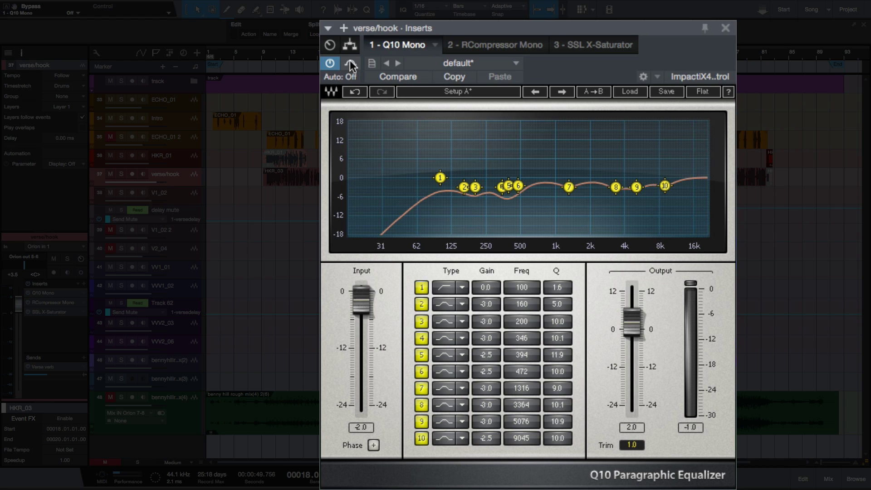
key("space")
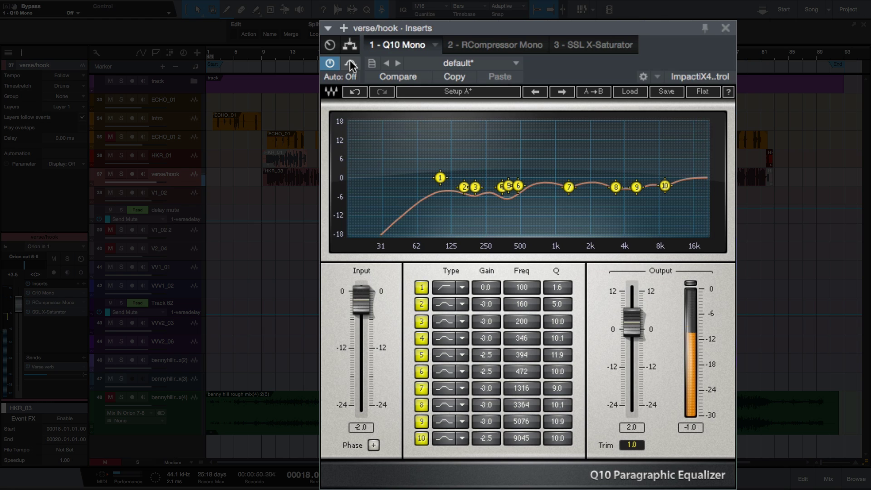
left_click(350, 64)
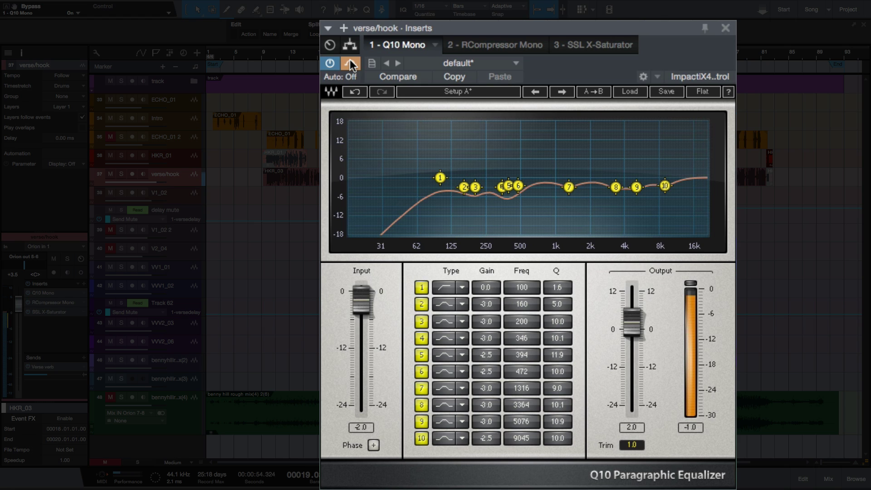
key("space")
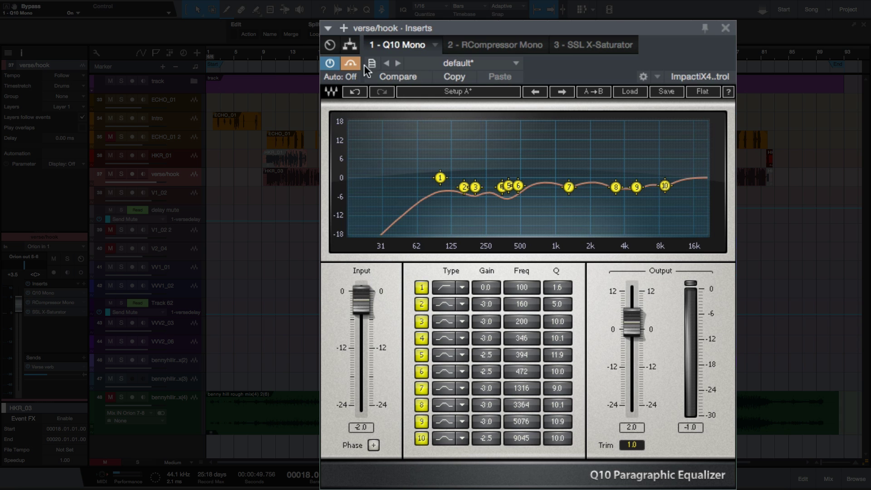
Take the Q10 Mono EQ out of bypass and bring up the SSL X-Saturator insert.
left_click(597, 45)
left_click(389, 50)
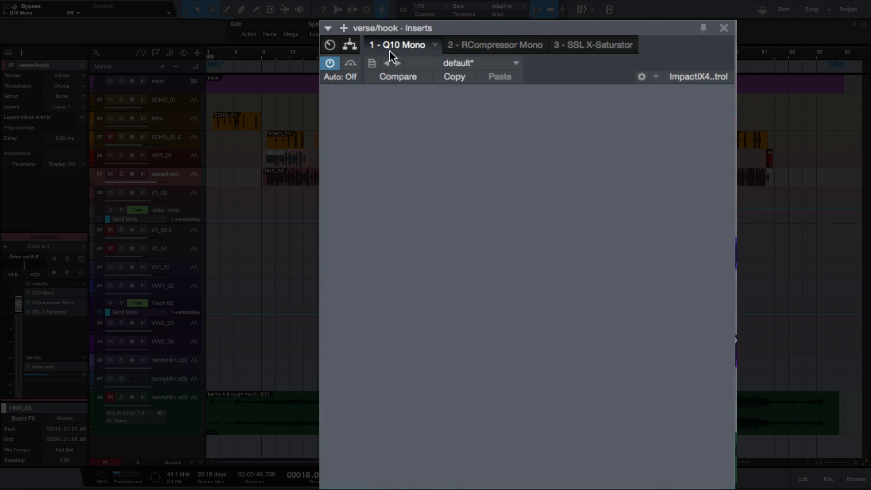
left_click(591, 44)
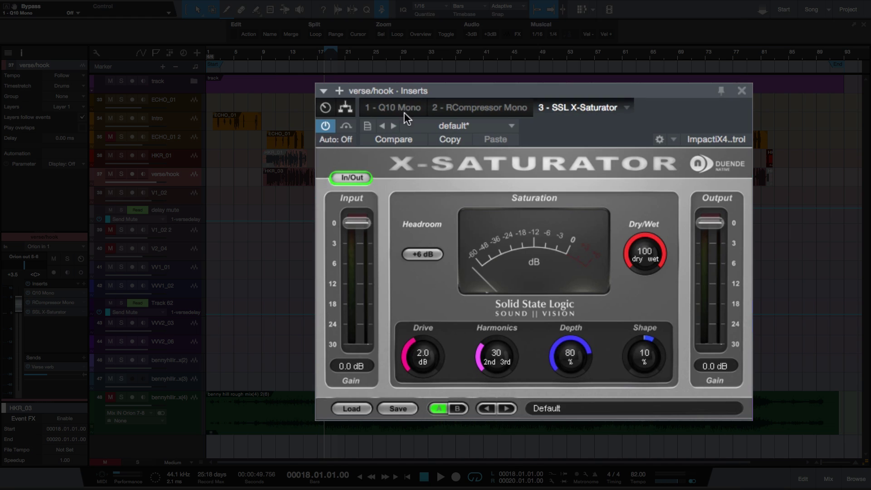
Play the loop in the mix with the SSL X-Saturator bypassed and then active to compare its effect.
left_click(346, 124)
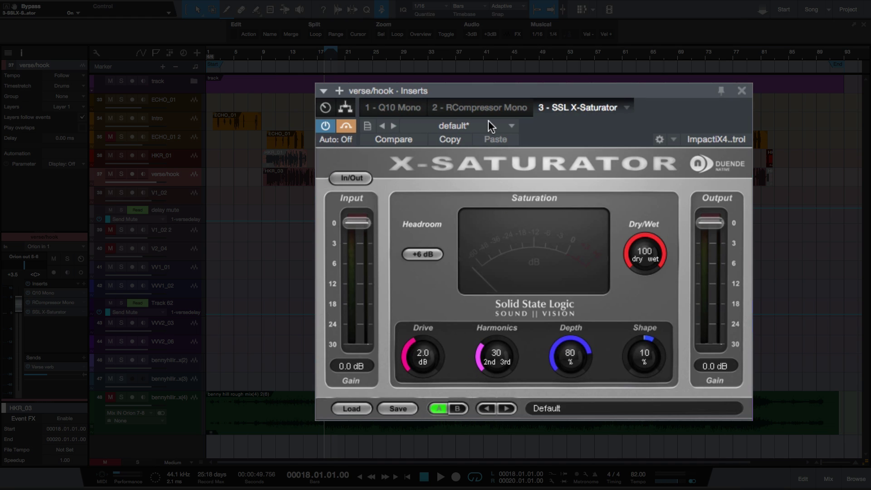
key("space")
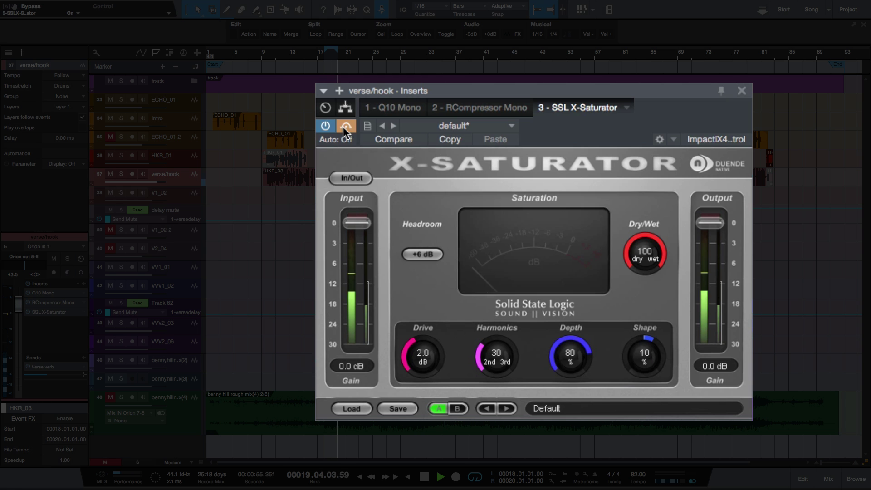
left_click(344, 127)
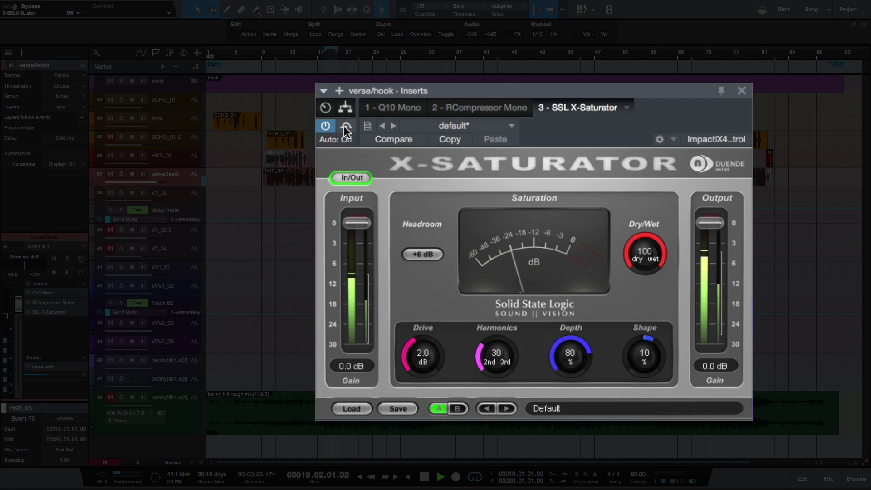
key("space")
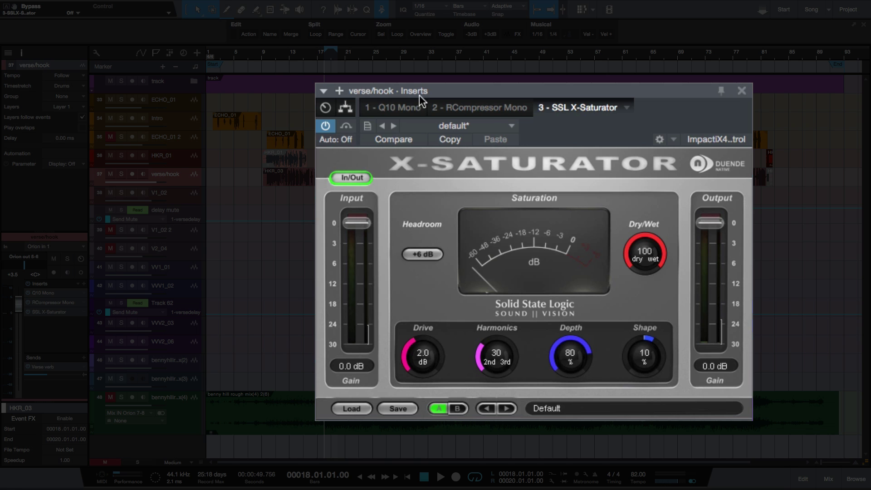
Revisit the RCompressor and SSL X-Saturator settings on verse/hook, and close the inserts window.
left_click(499, 107)
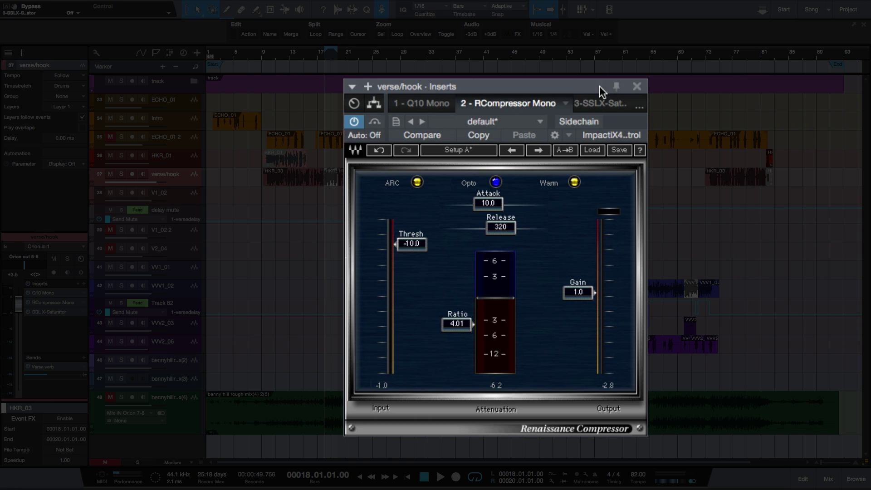
left_click(610, 106)
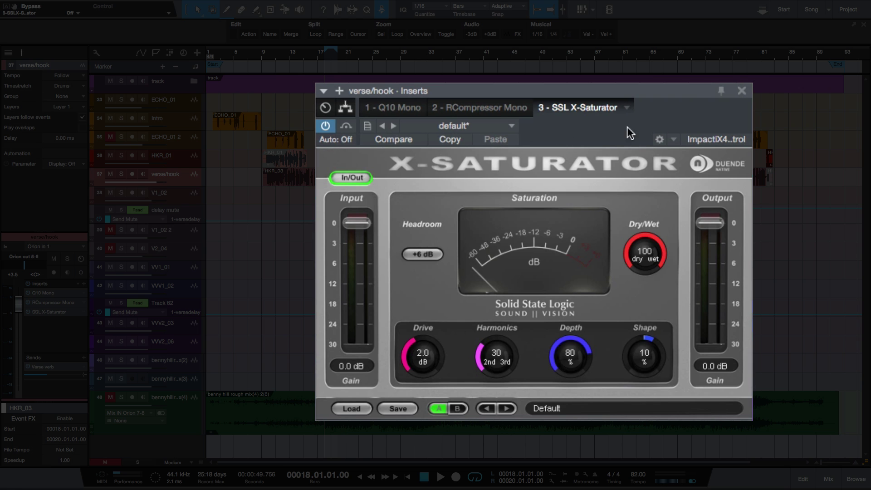
left_click(742, 91)
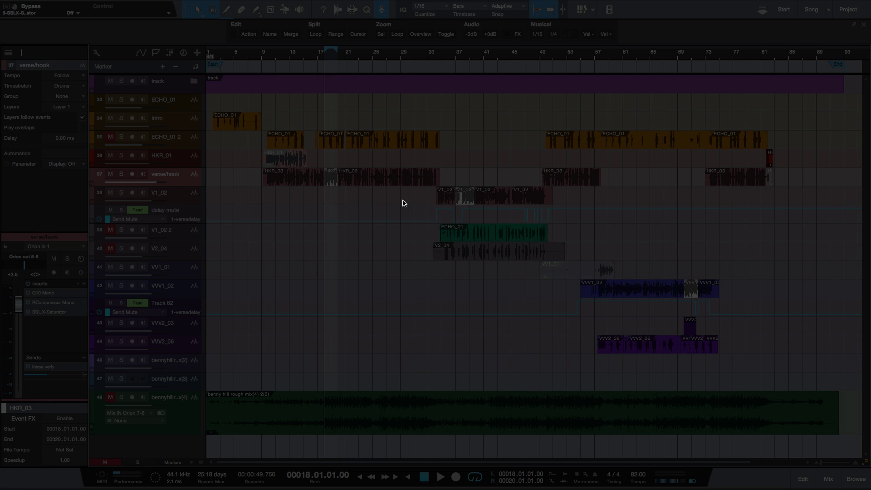
Set the loop range and playhead to the V1_02 event at bar 37, and open that track's Arousor insert.
left_click(469, 196)
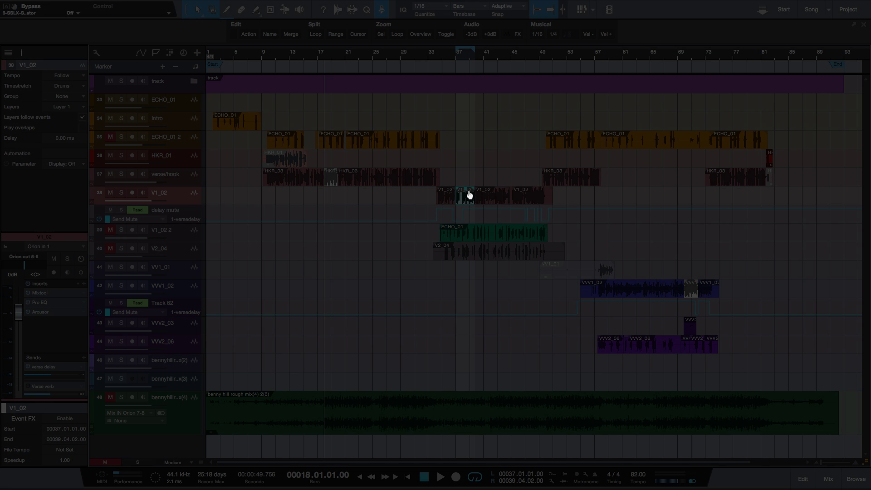
key("l")
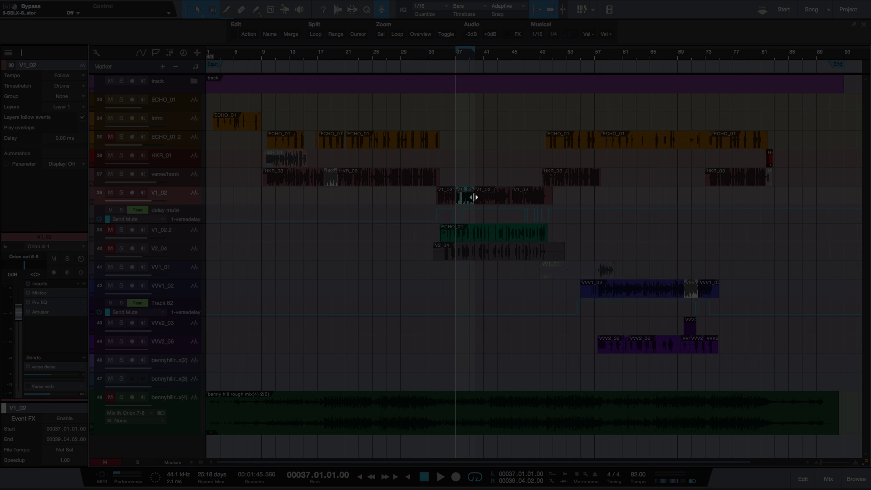
key("F11")
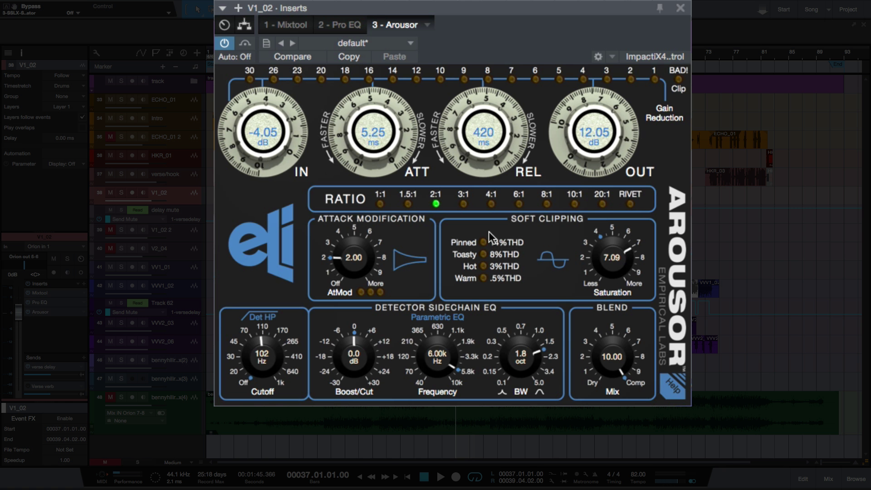
Review the Mixtool, Pro EQ and Arousor insert settings on the V1_02 track.
left_click(288, 27)
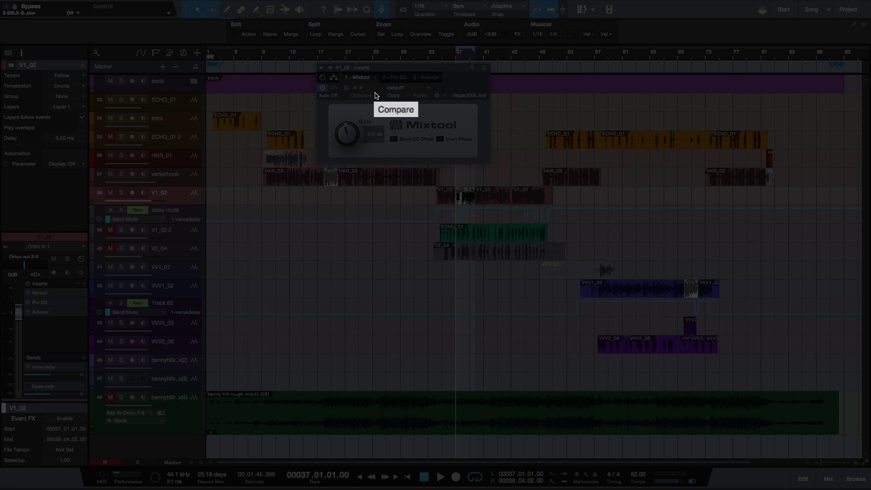
left_click(394, 77)
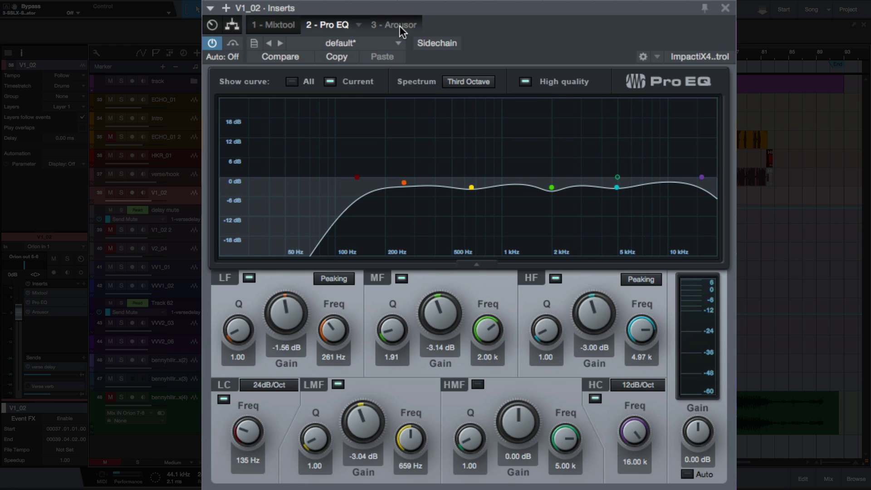
left_click(400, 25)
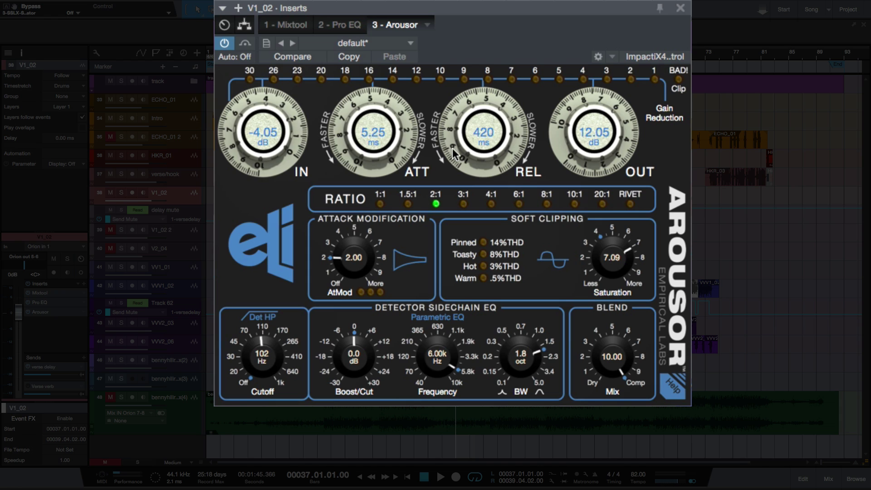
Play the V1_02 loop in the mix with the Pro EQ bypassed and then active to compare its effect.
left_click(323, 27)
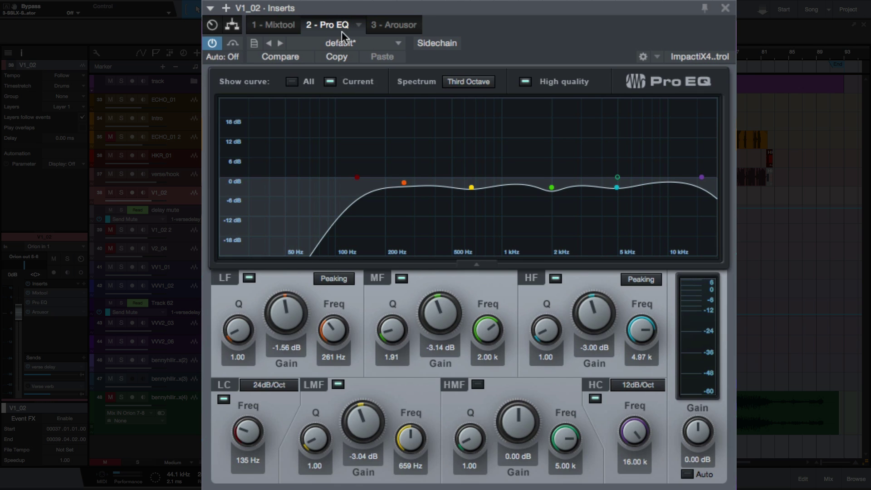
left_click(232, 44)
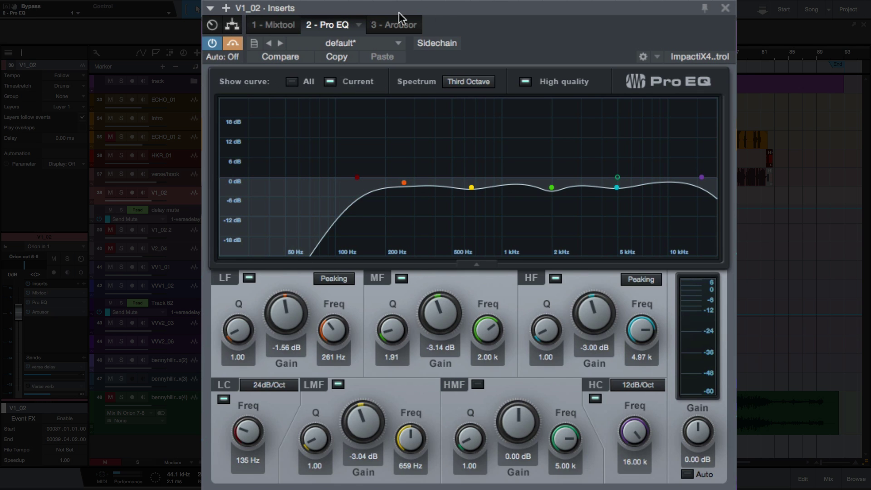
left_click_drag(447, 10, 505, 53)
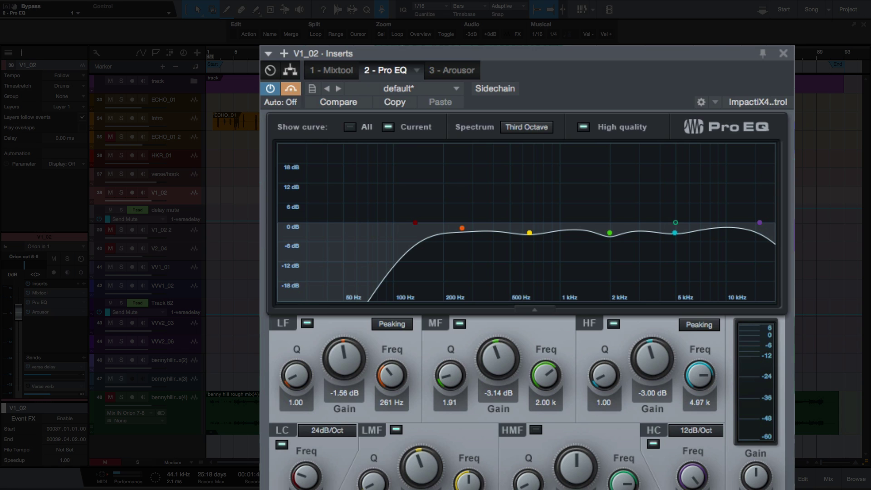
key("space")
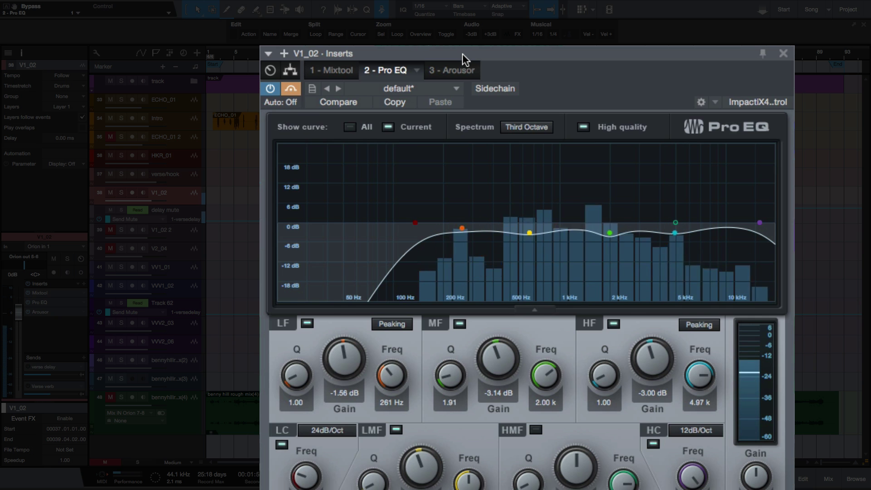
left_click_drag(464, 54, 539, 5)
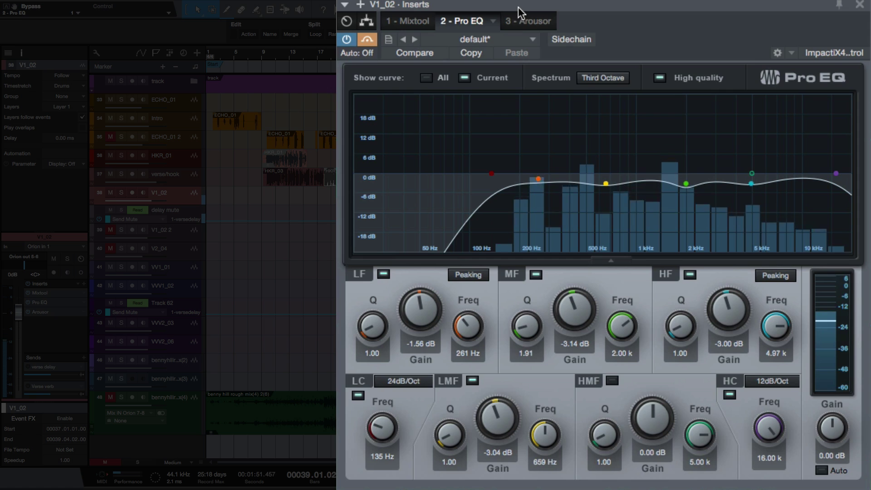
key("space")
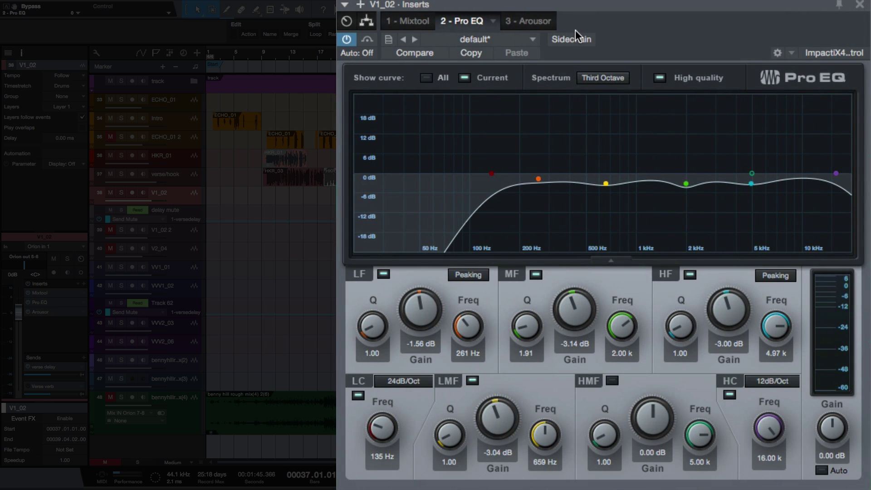
key("space")
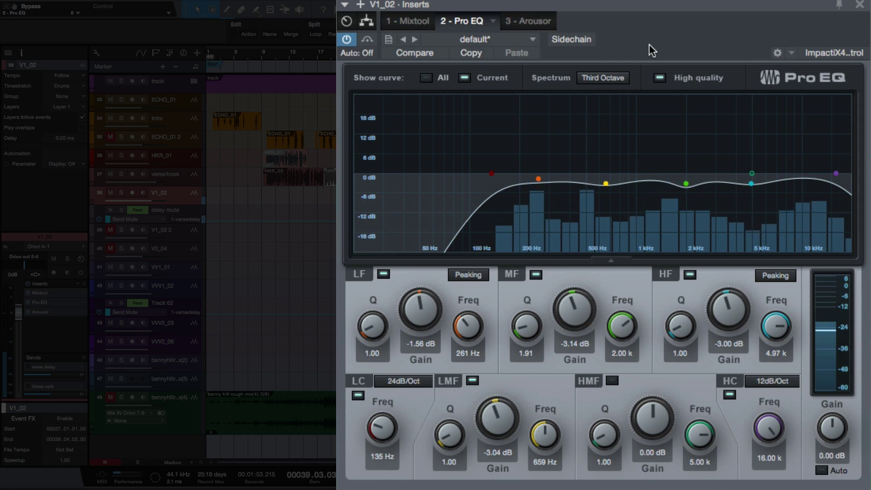
key("space")
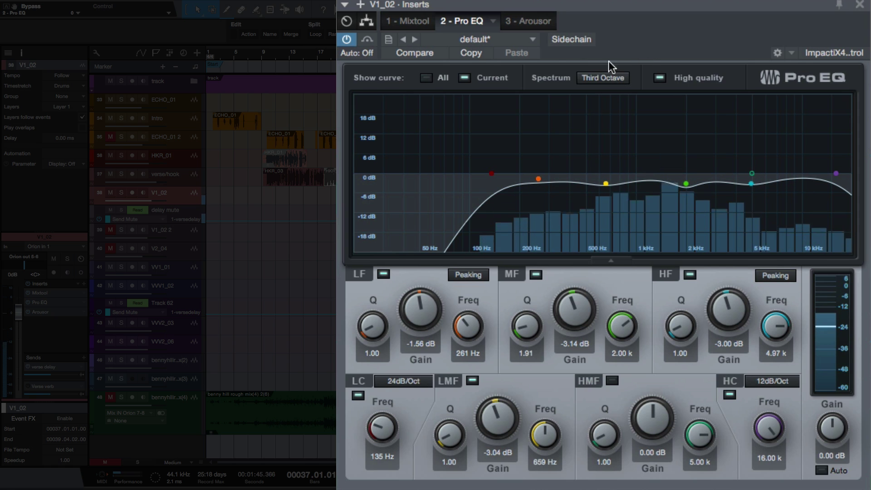
Lower the Arousor's saturation to 5.10 on V1_02 and bring the Pro EQ back up.
left_click(530, 21)
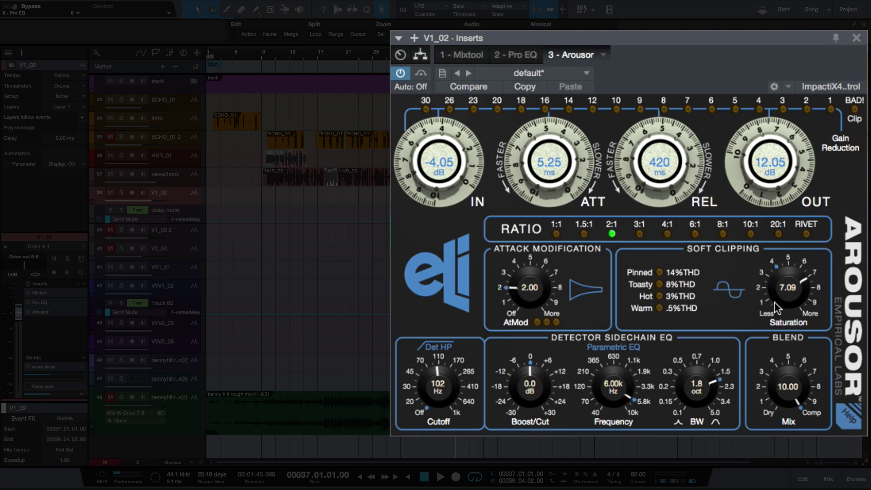
left_click_drag(775, 302, 792, 346)
left_click(516, 56)
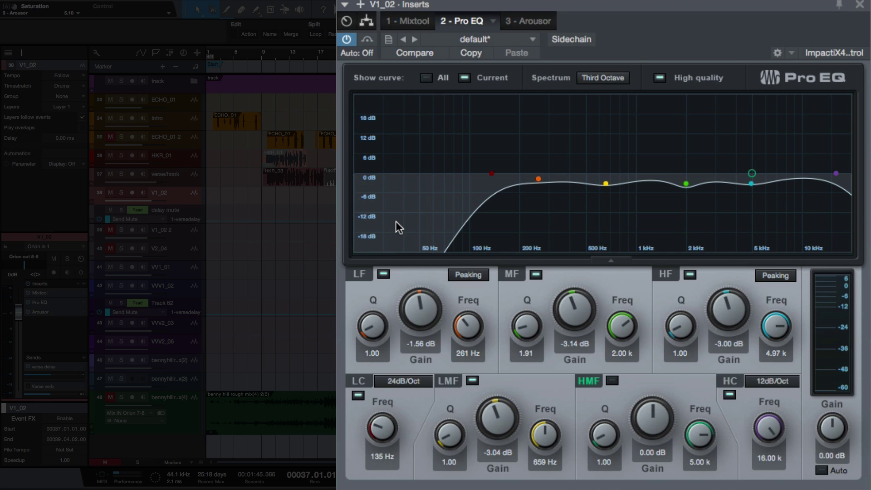
Solo V1_02, compare the loop with the Pro EQ bypassed and active, and take the track out of solo.
key("s")
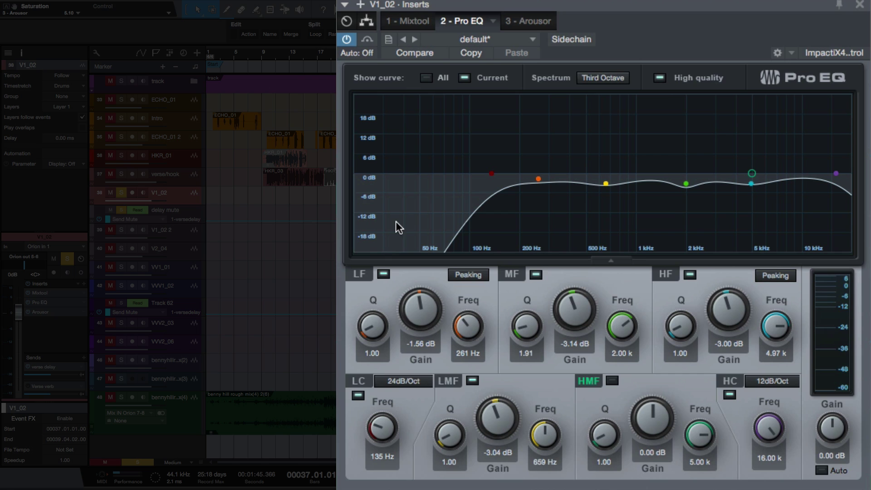
left_click(367, 40)
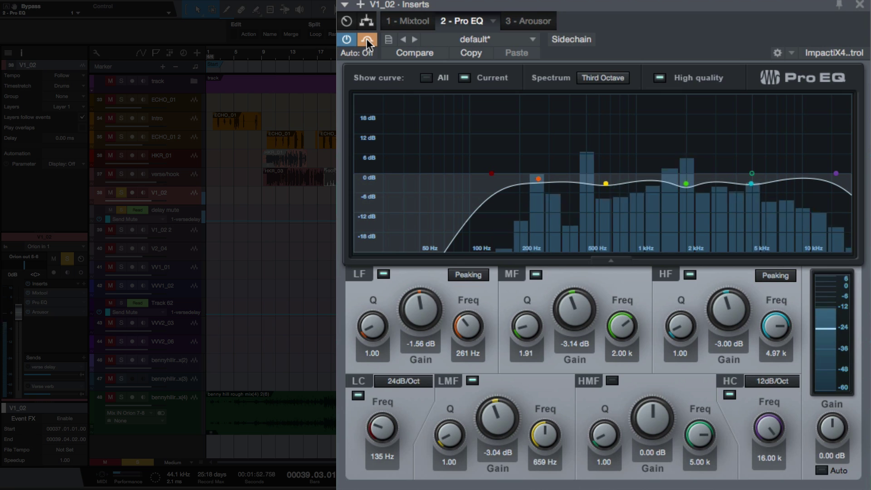
left_click(367, 39)
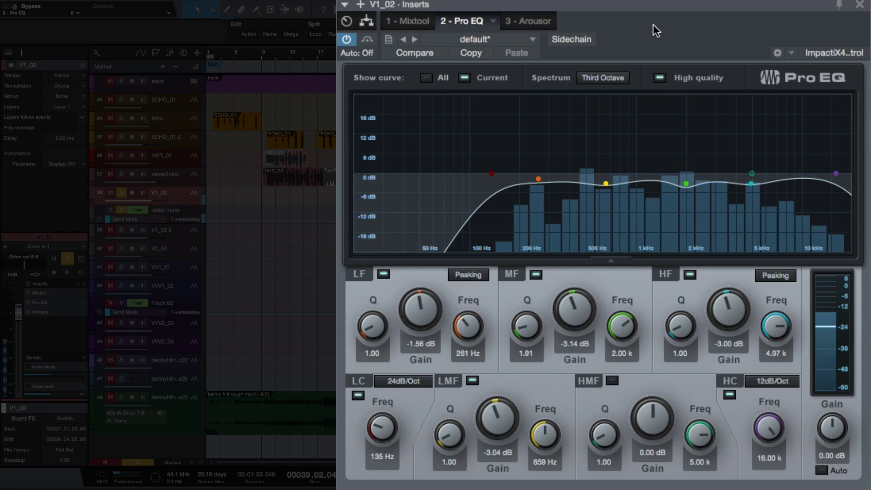
key("space")
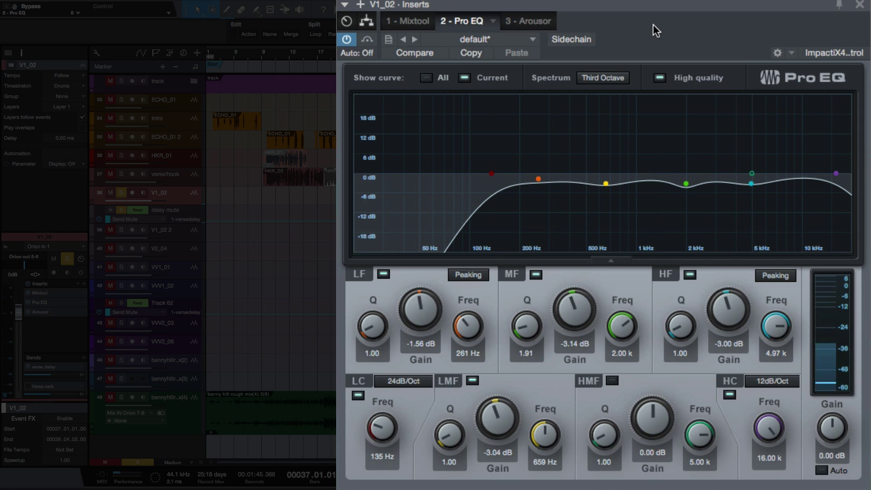
left_click(121, 193)
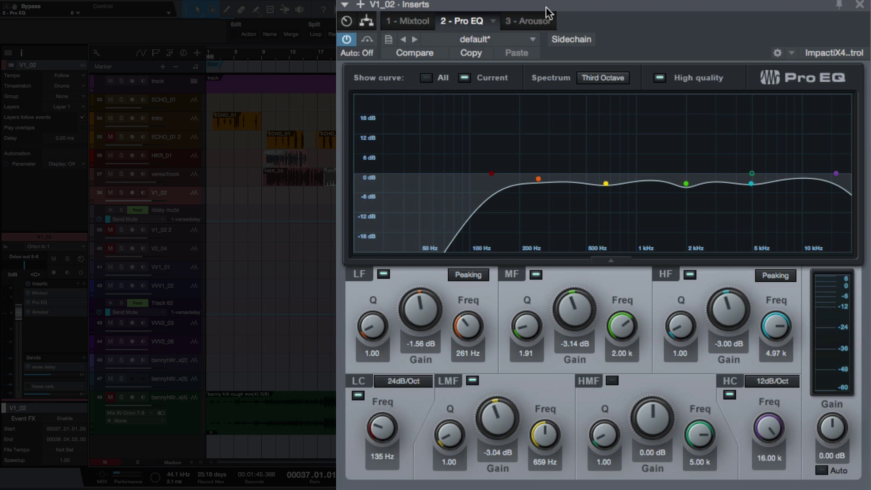
Replay the V1_02 loop unsoloed with the Pro EQ bypassed, and close the inserts window.
key("space")
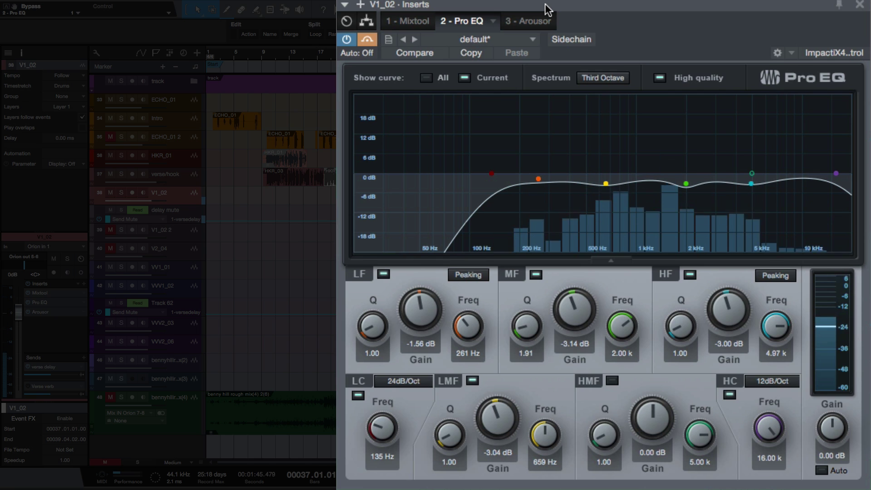
key("space")
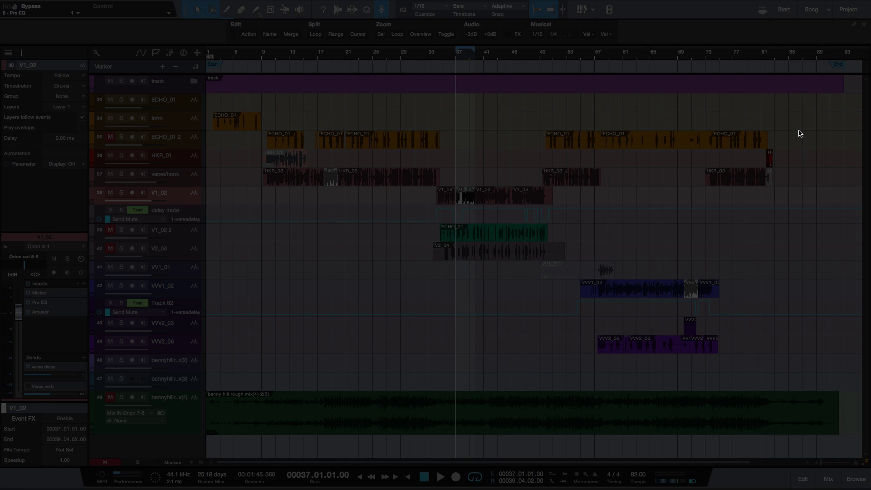
left_click(859, 4)
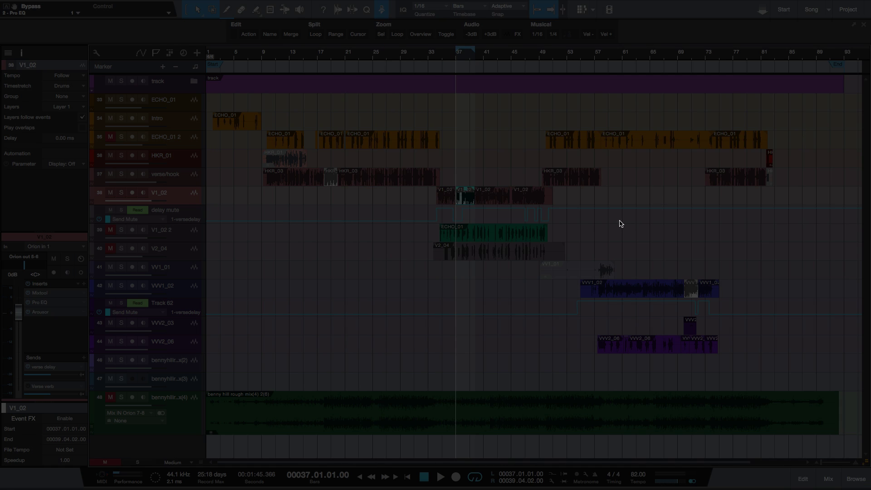
Set the loop range and playhead to the VVV1_02 event at bar 70, and open that track's REQ 4 Mono insert.
left_click(692, 291)
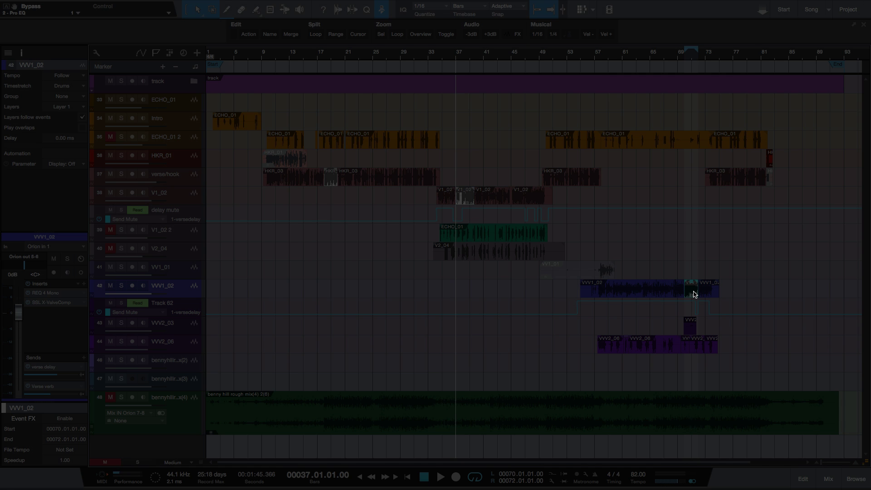
key("l")
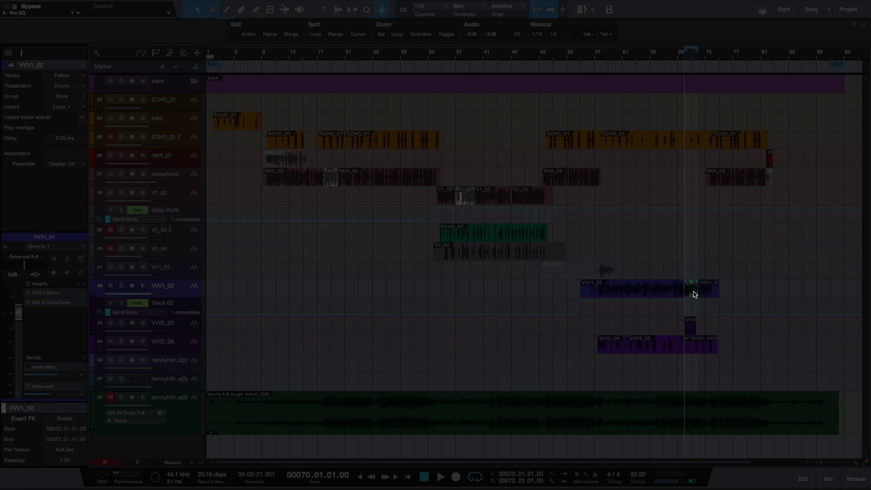
key("F11")
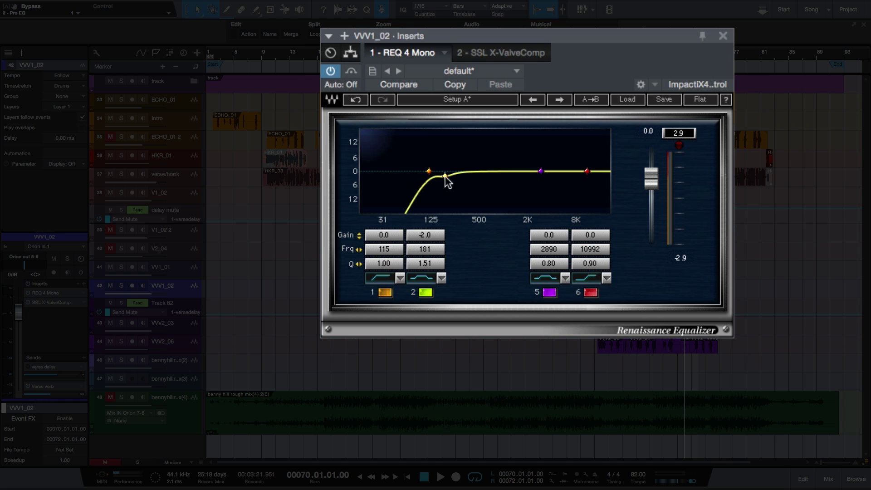
Review the SSL X-ValveComp and REQ 4 Mono settings on VVV1_02, toggling the compressor's Valve stage and leaving it on.
left_click(510, 51)
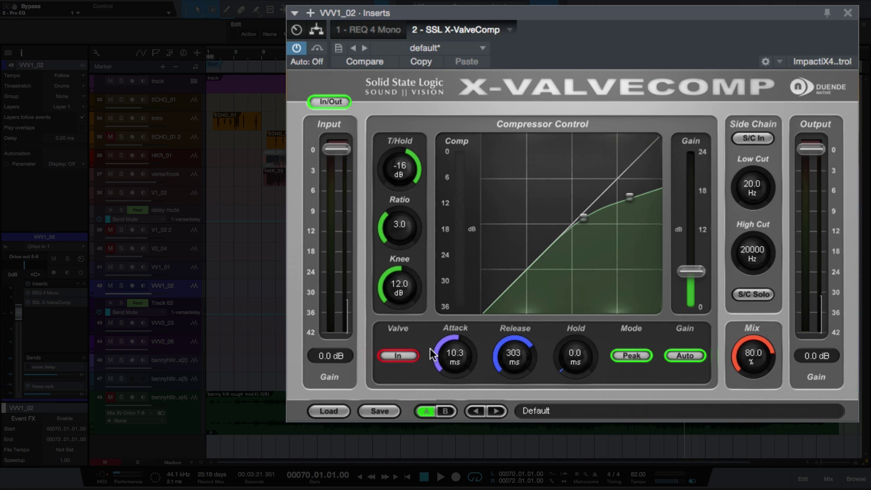
left_click(398, 356)
left_click(381, 355)
left_click(398, 355)
left_click(369, 31)
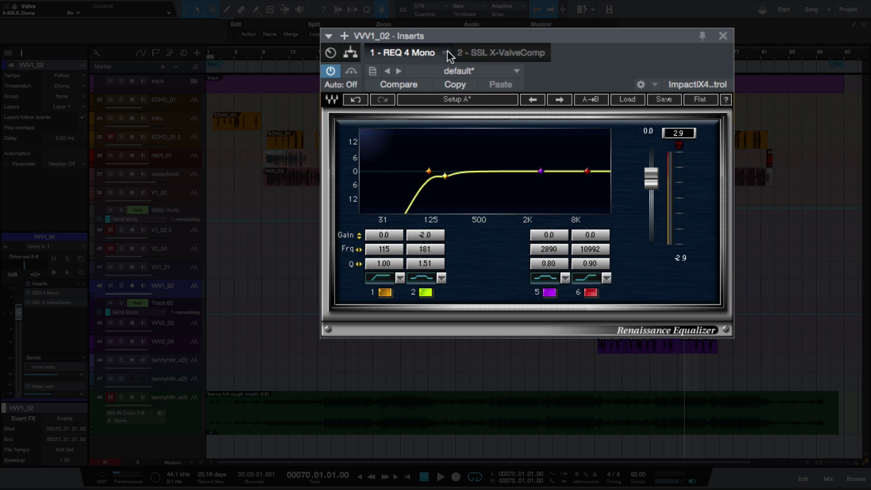
left_click(495, 53)
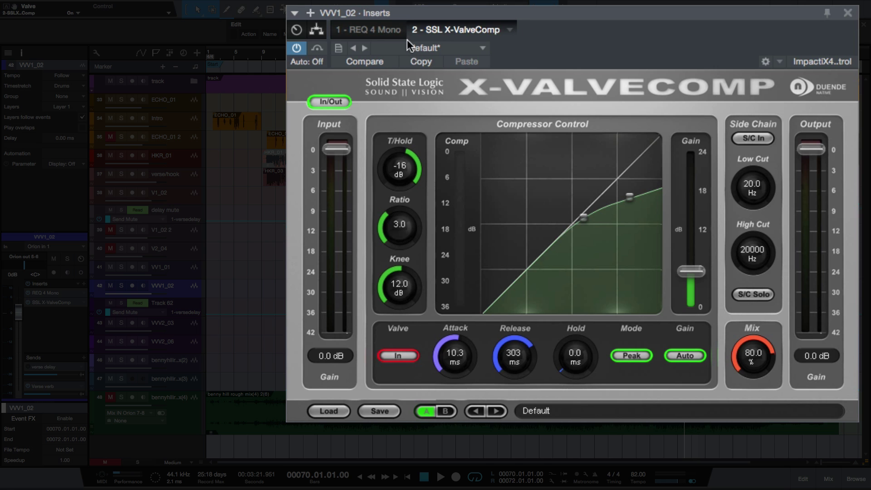
Play the VVV1_02 loop in the mix with the REQ 4 Mono bypassed and then active to compare its effect.
left_click(368, 30)
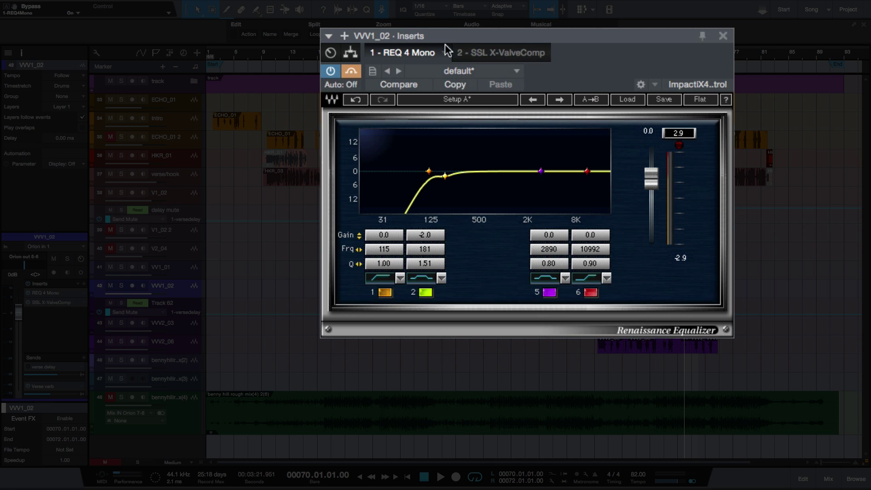
left_click_drag(445, 44, 493, 159)
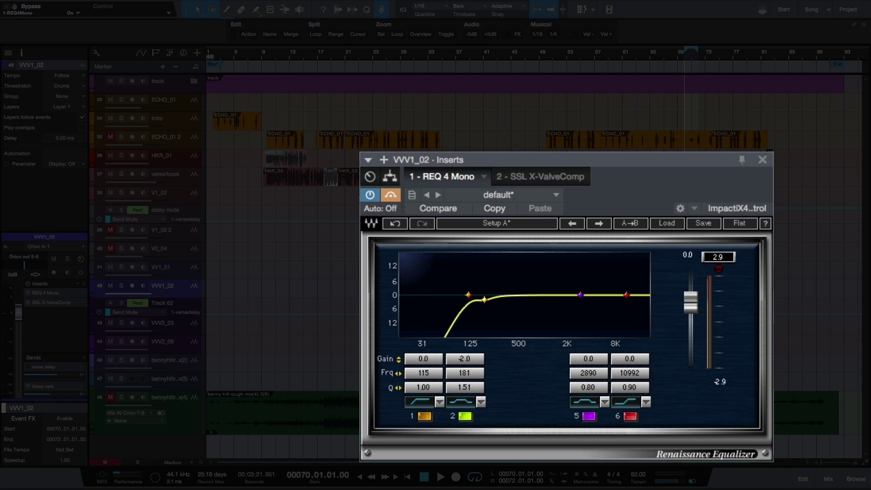
key("space")
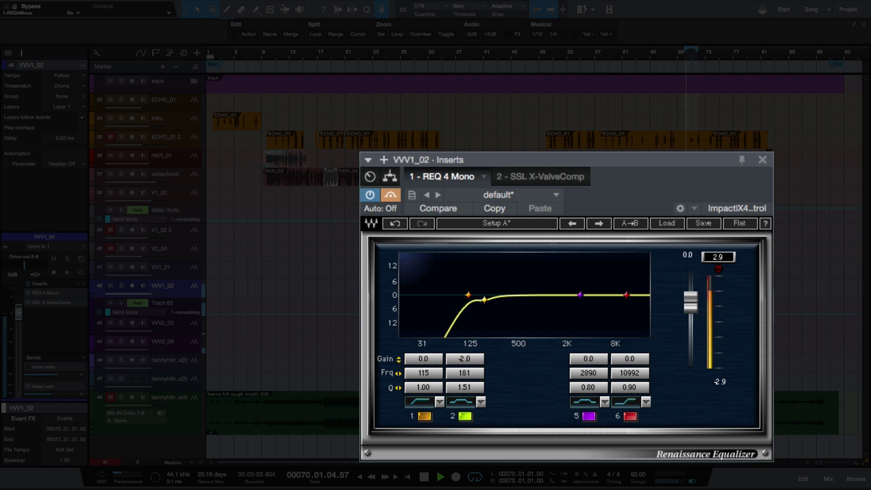
left_click_drag(619, 159, 579, 110)
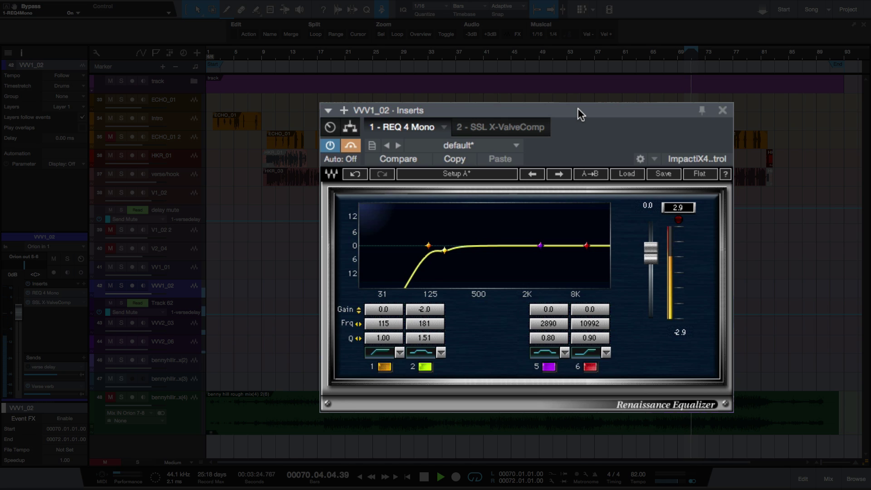
left_click_drag(581, 113, 585, 110)
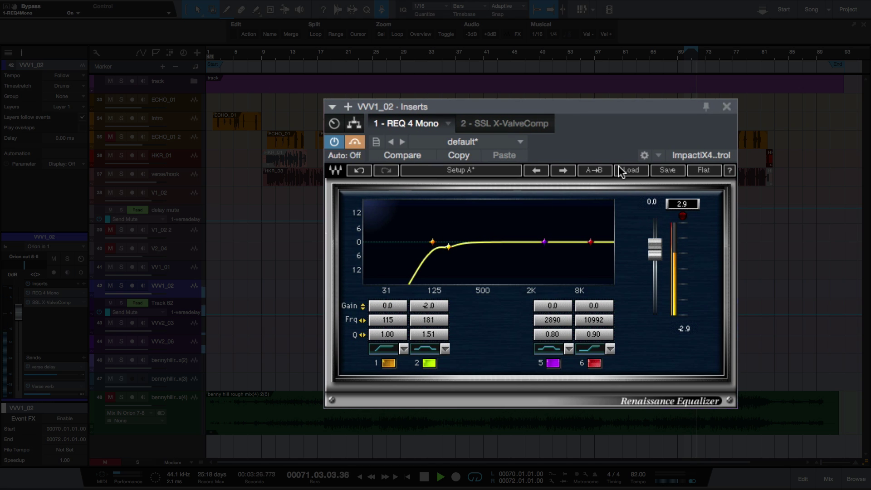
key("space")
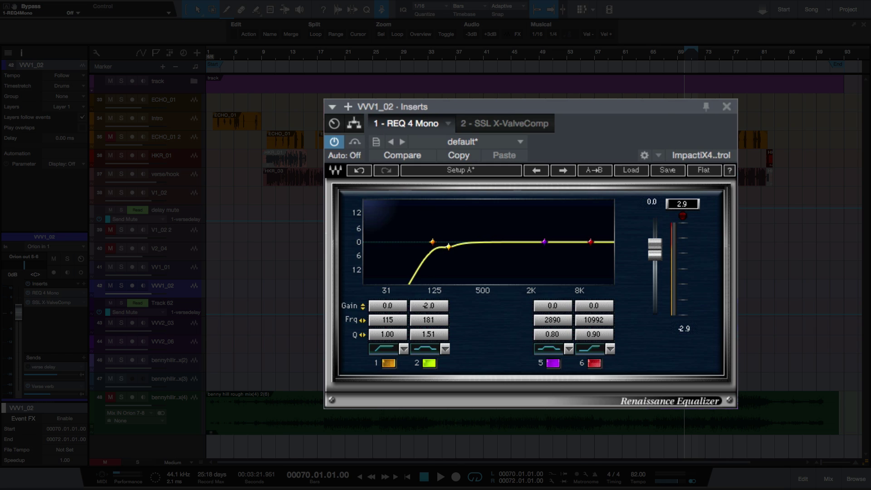
key("space")
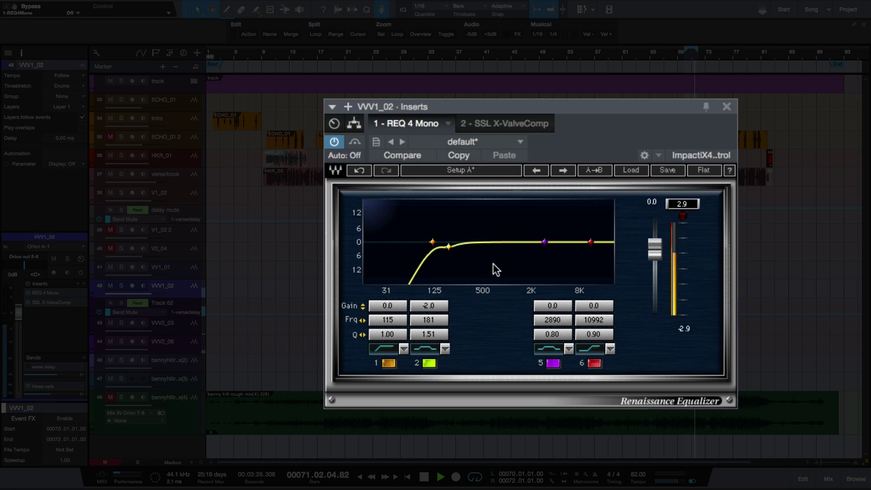
key("space")
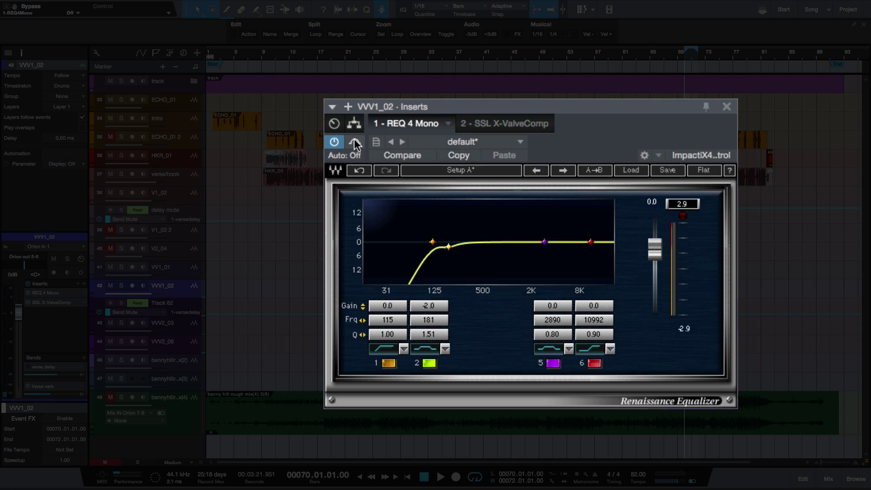
Repeat the unsoloed playback of the VVV1_02 loop, switching the REQ 4 Mono from bypassed back to active.
left_click(357, 142)
key("space")
left_click(353, 142)
Play the VVV1_02 loop in the mix with the SSL X-ValveComp's Valve stage off and then on, and close the inserts window.
left_click(503, 123)
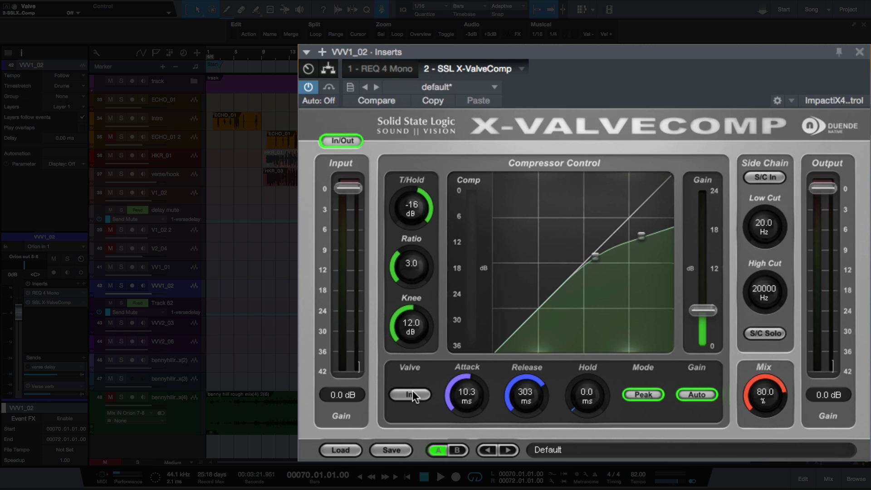
key("space")
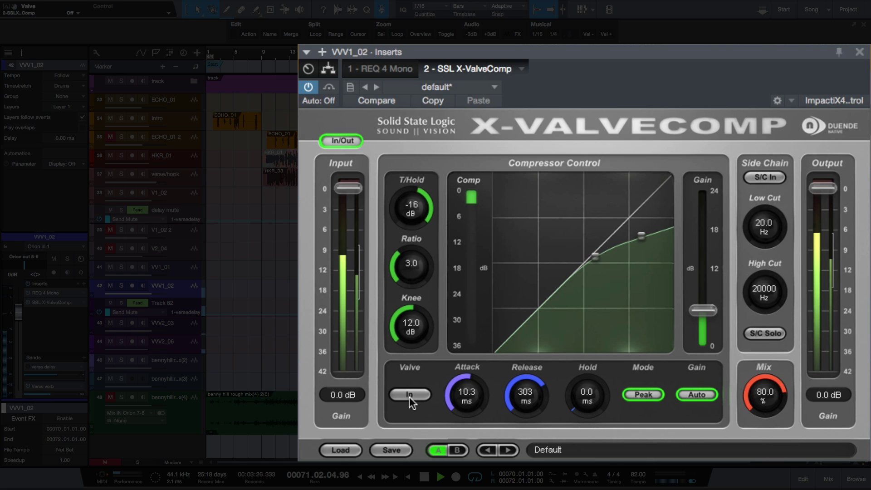
left_click(409, 395)
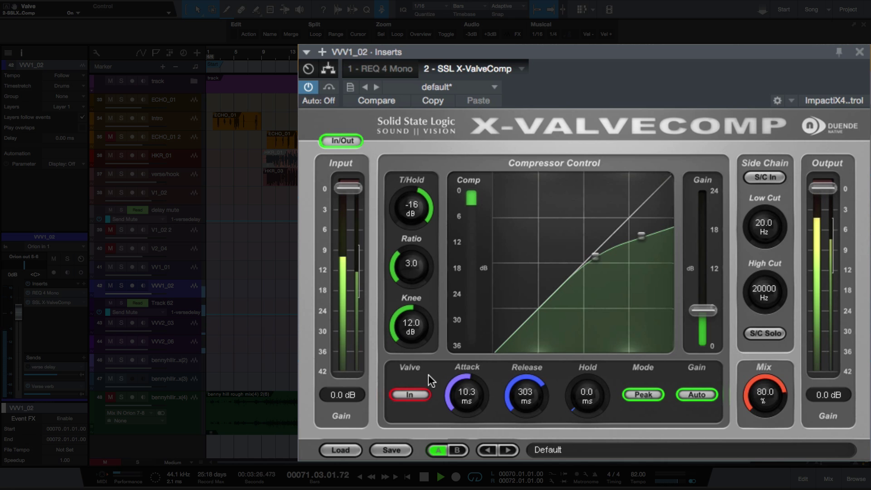
key("space")
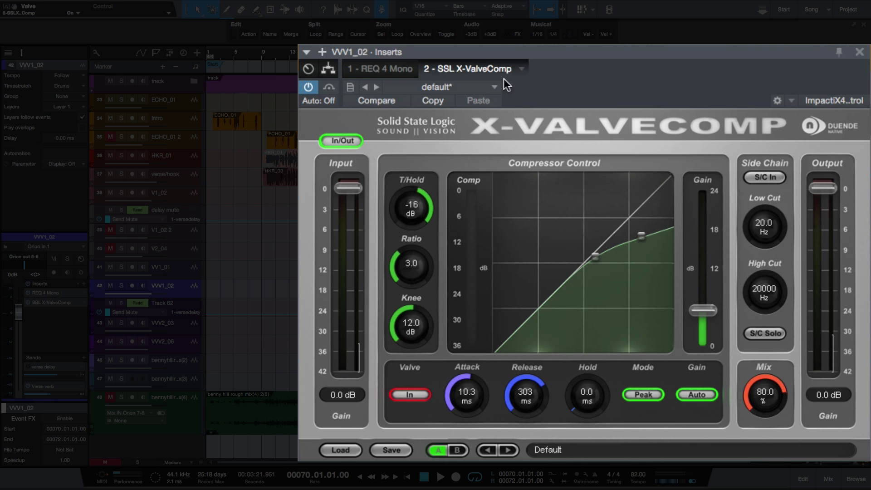
left_click(859, 56)
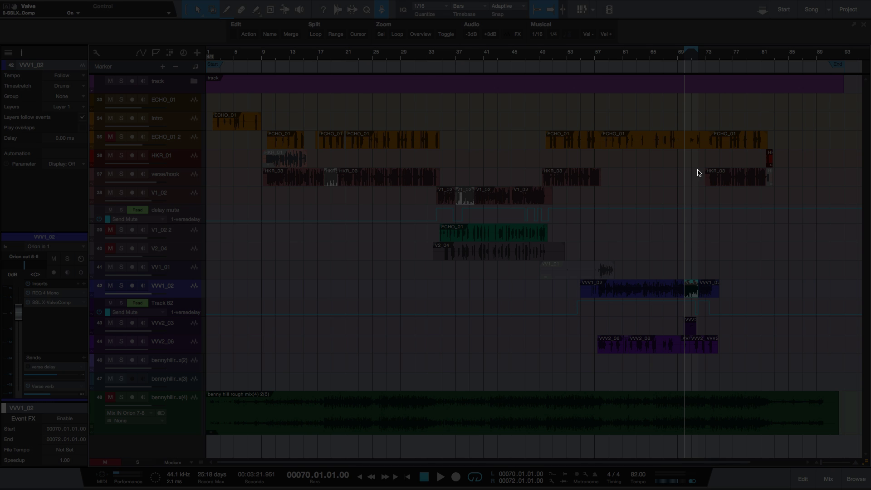
Solo VVV1_02 and play its loop with the REQ 4 Mono bypassed and then active to compare the EQ.
key("s")
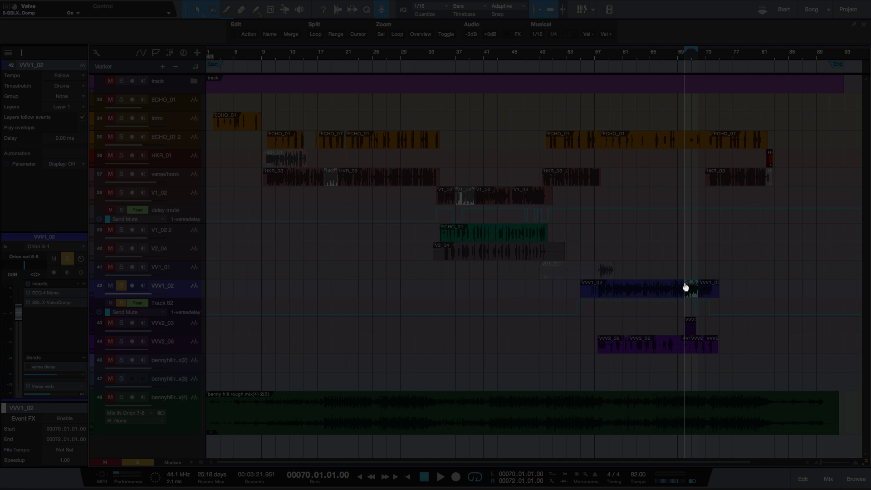
key("F11")
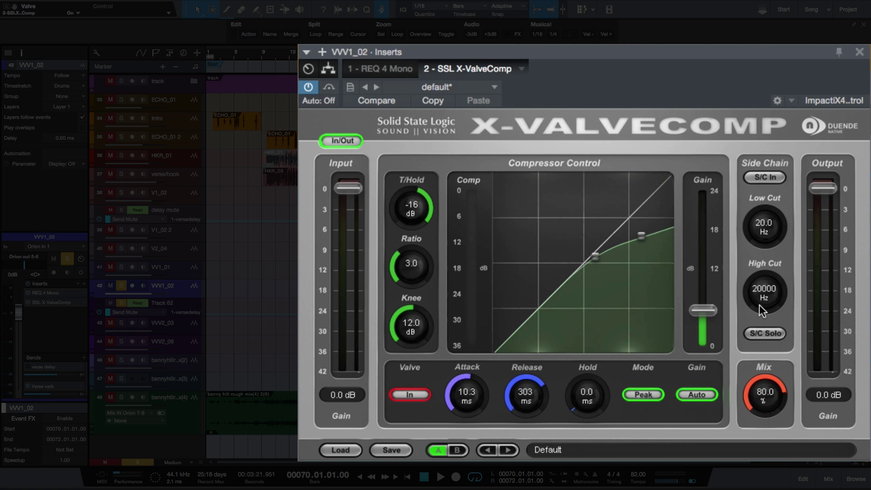
left_click(370, 69)
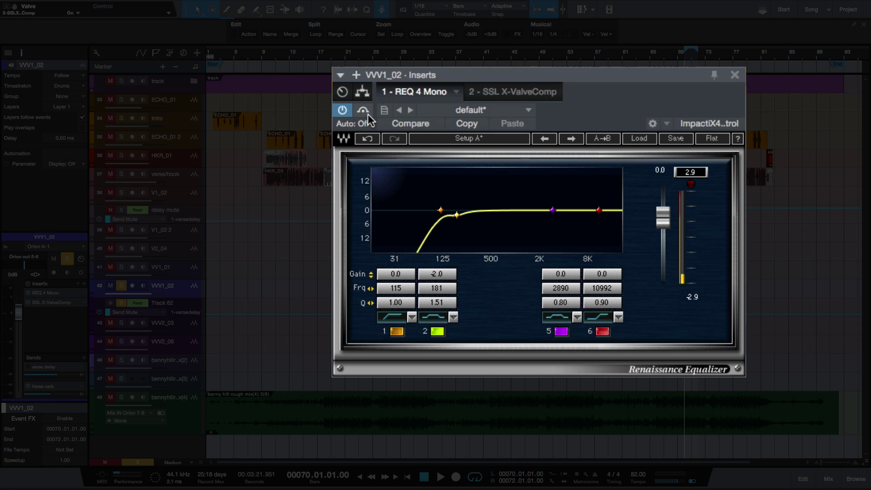
key("space")
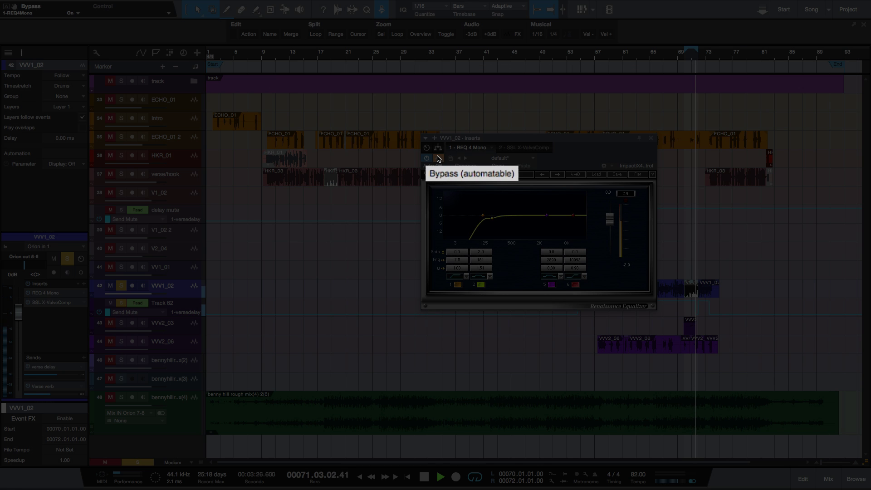
left_click(362, 109)
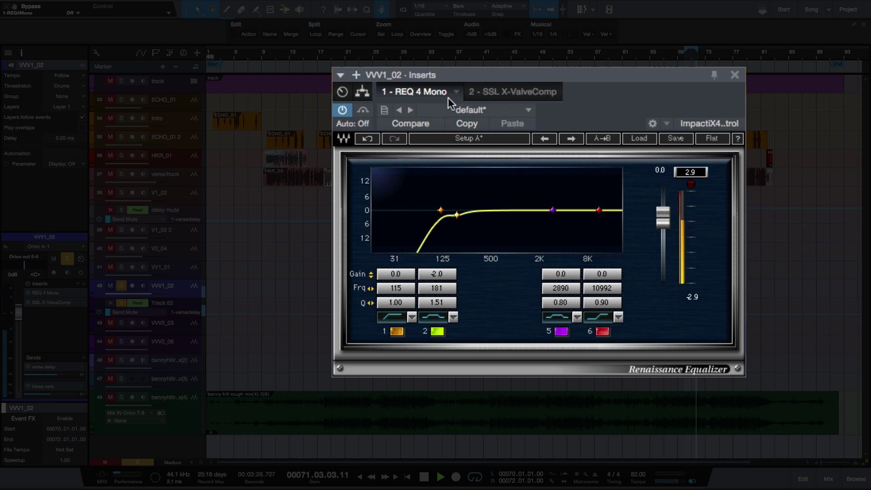
key("space")
Play the soloed VVV1_02 loop with the X-ValveComp's Valve stage off and then on, and check the compressor's Gain setting.
left_click(524, 93)
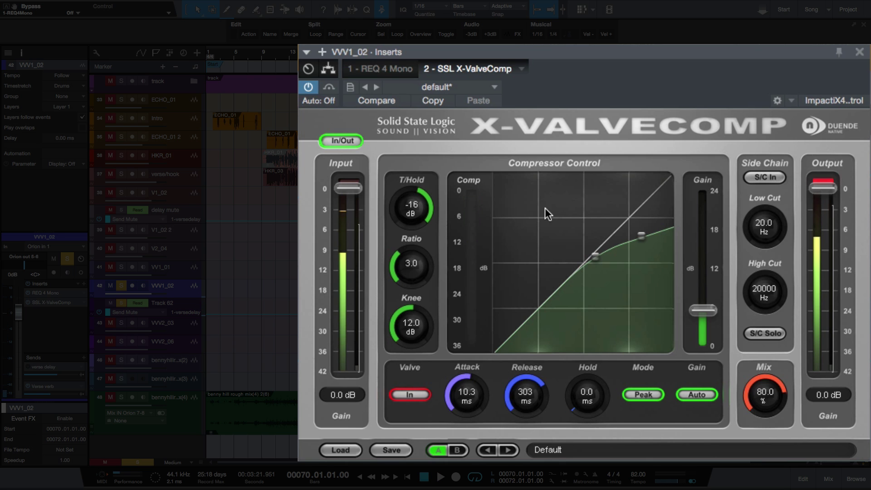
left_click(408, 394)
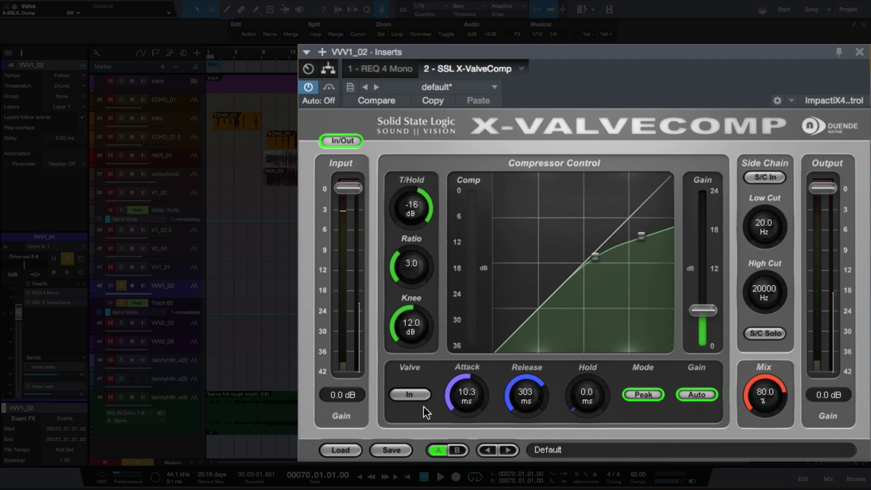
key("space")
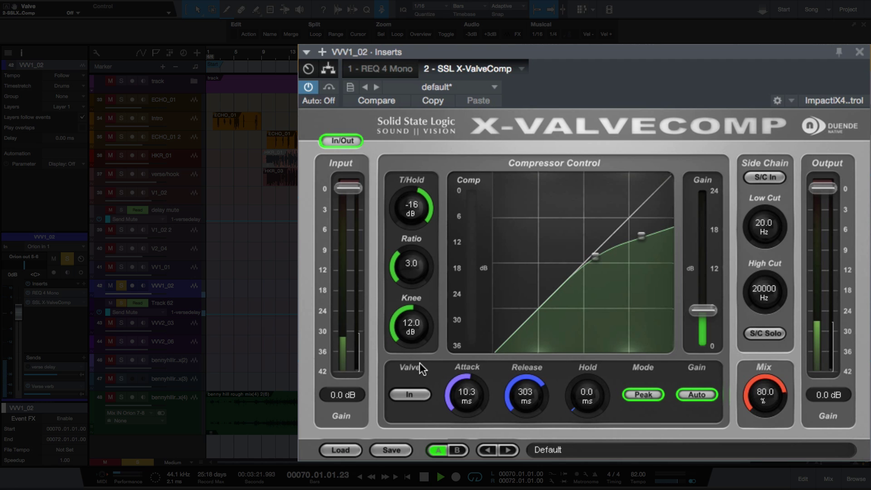
left_click(414, 393)
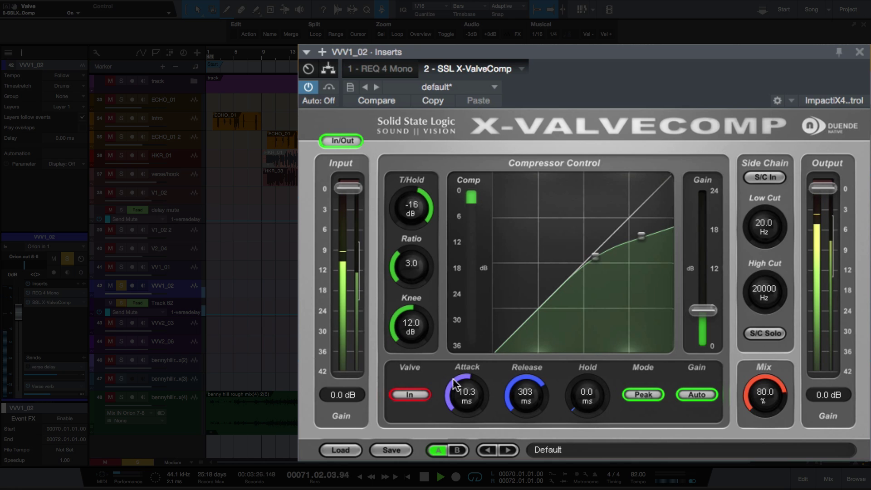
key("space")
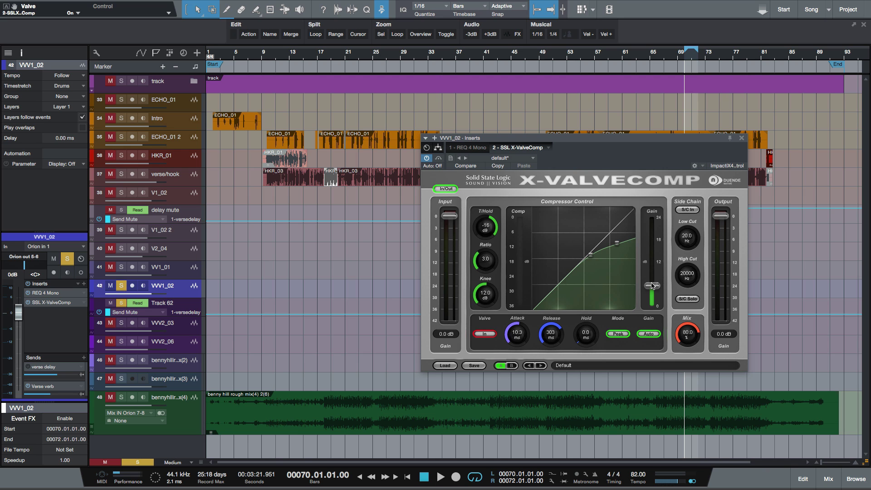
mouse_move(652, 285)
left_mouse_down()
mouse_move(652, 230)
mouse_move(656, 285)
left_mouse_up()
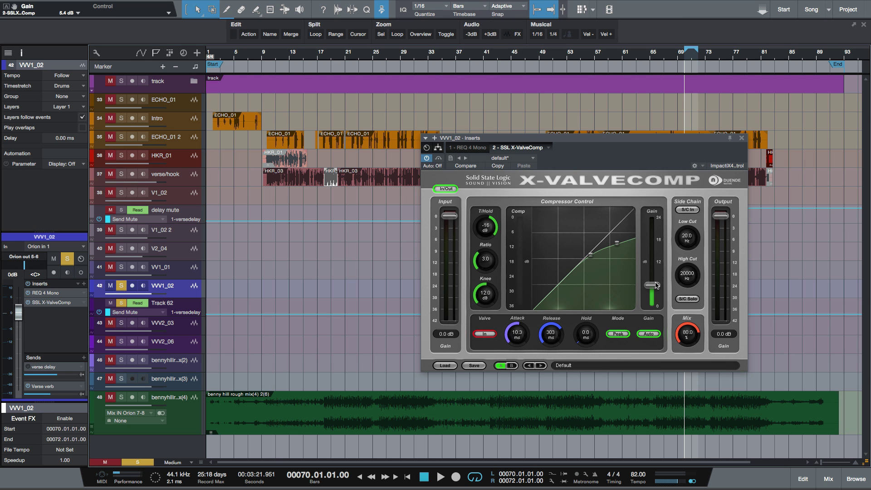